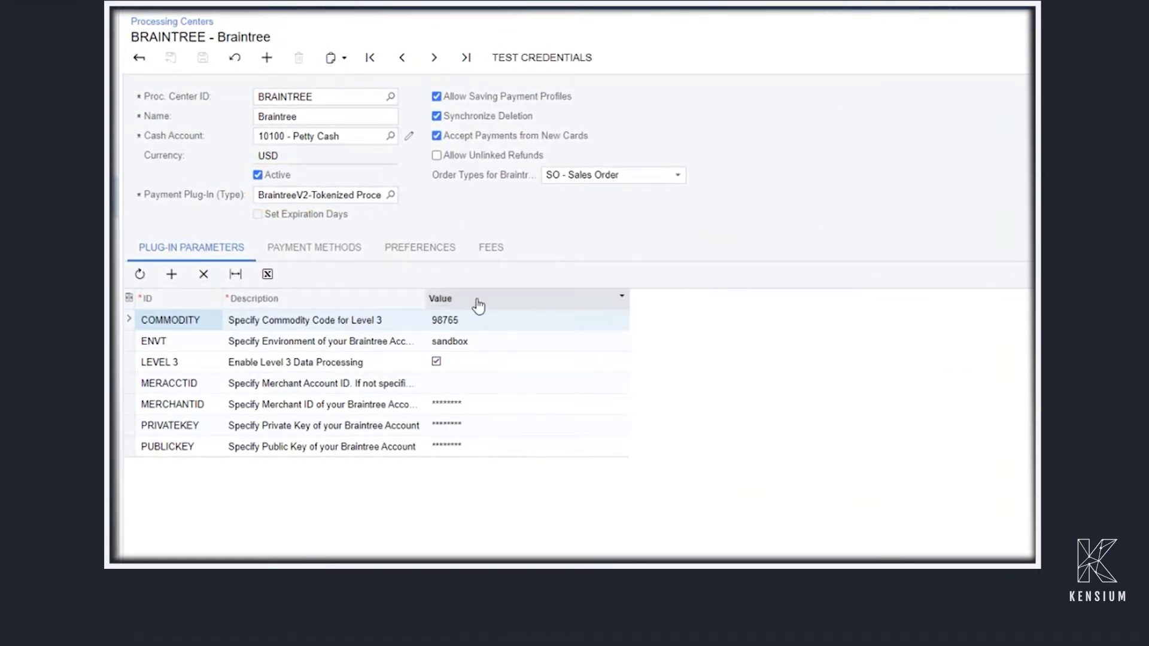
Test the Braintree credentials successfully and check that BRAINTREE is the active, default payment method
left_click(552, 60)
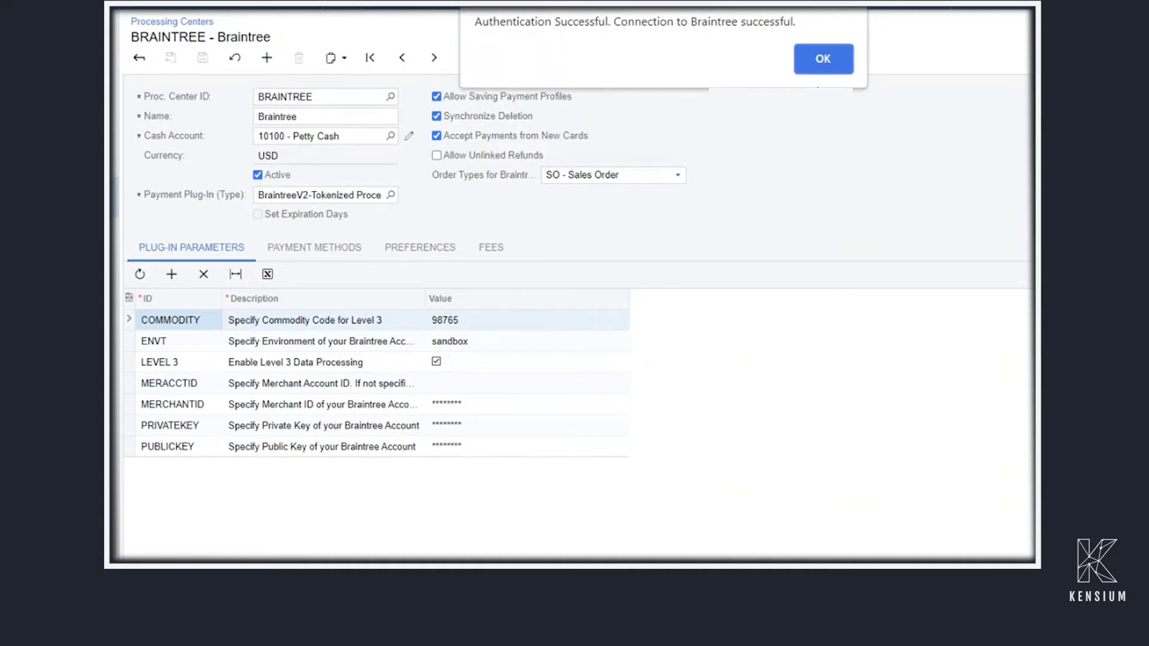
left_click(823, 59)
left_click(355, 255)
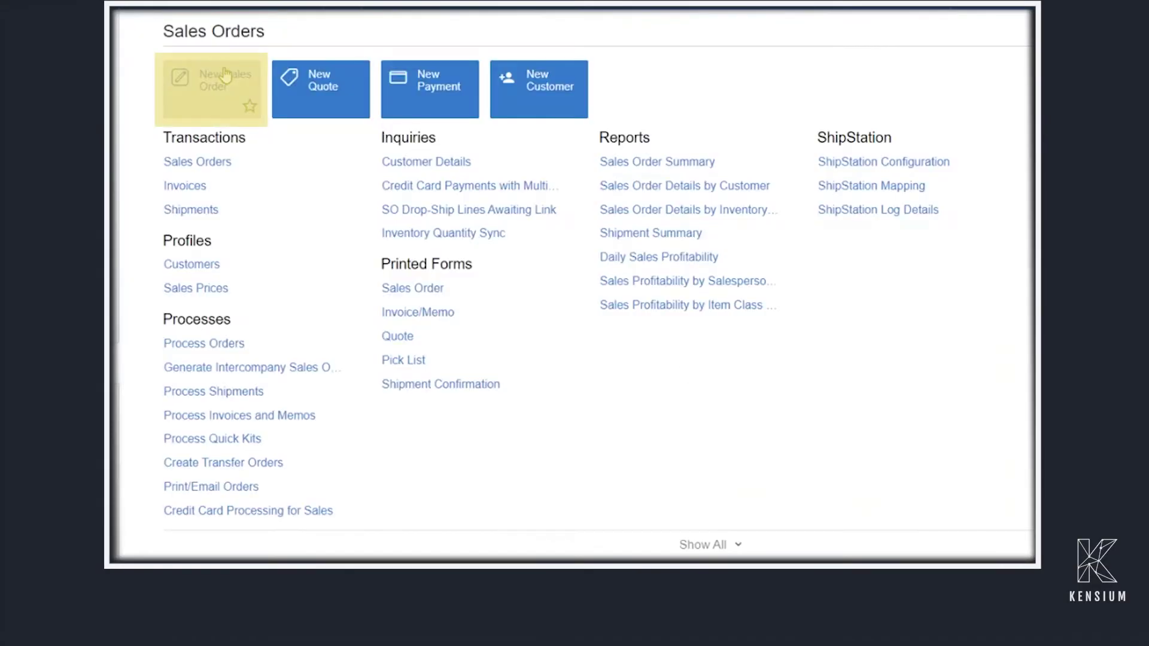
Start a new sales order for customer Active Staffing Service (ACTIVESTAF)
left_click(225, 82)
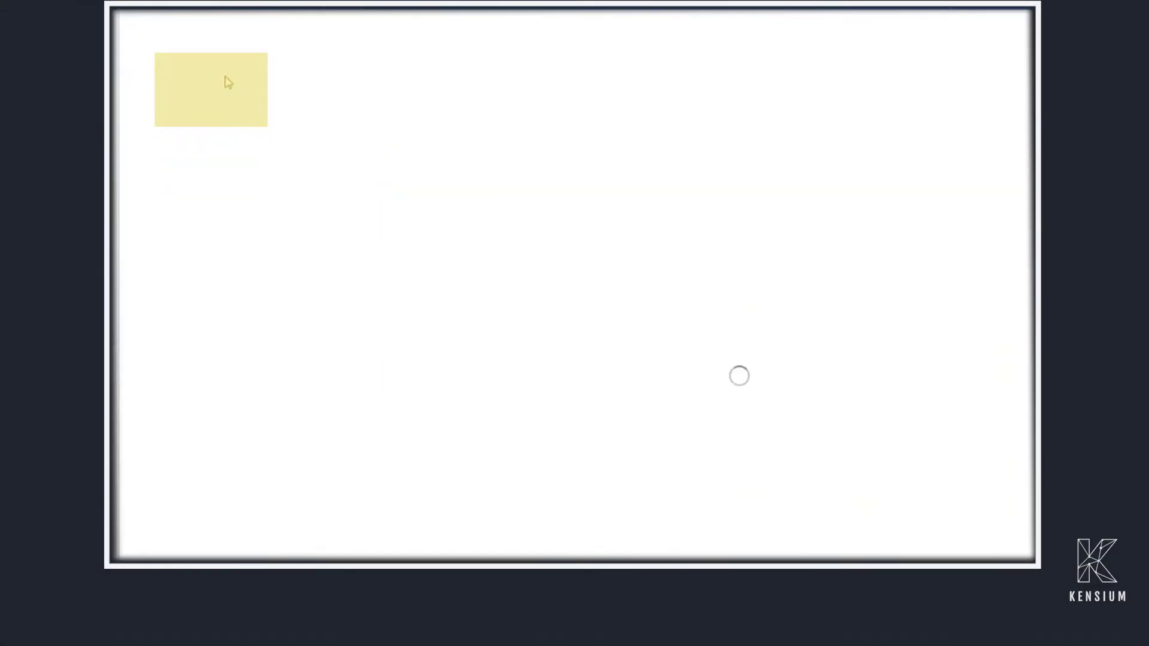
left_click(593, 90)
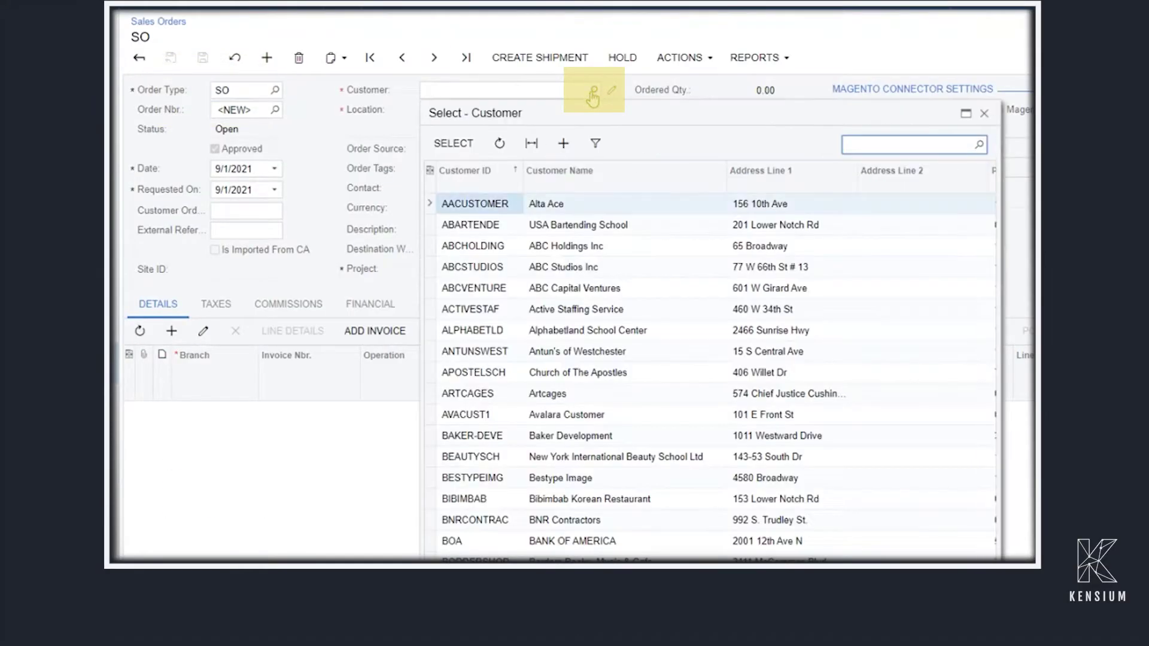
left_click(479, 228)
double_click(479, 226)
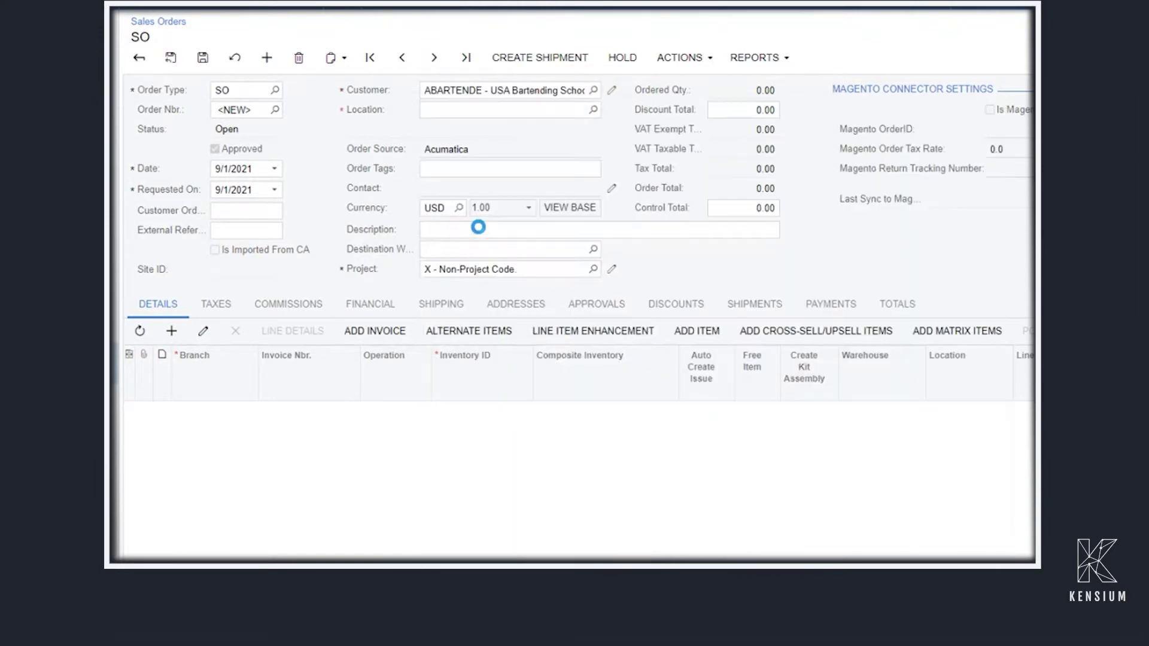
left_click(593, 90)
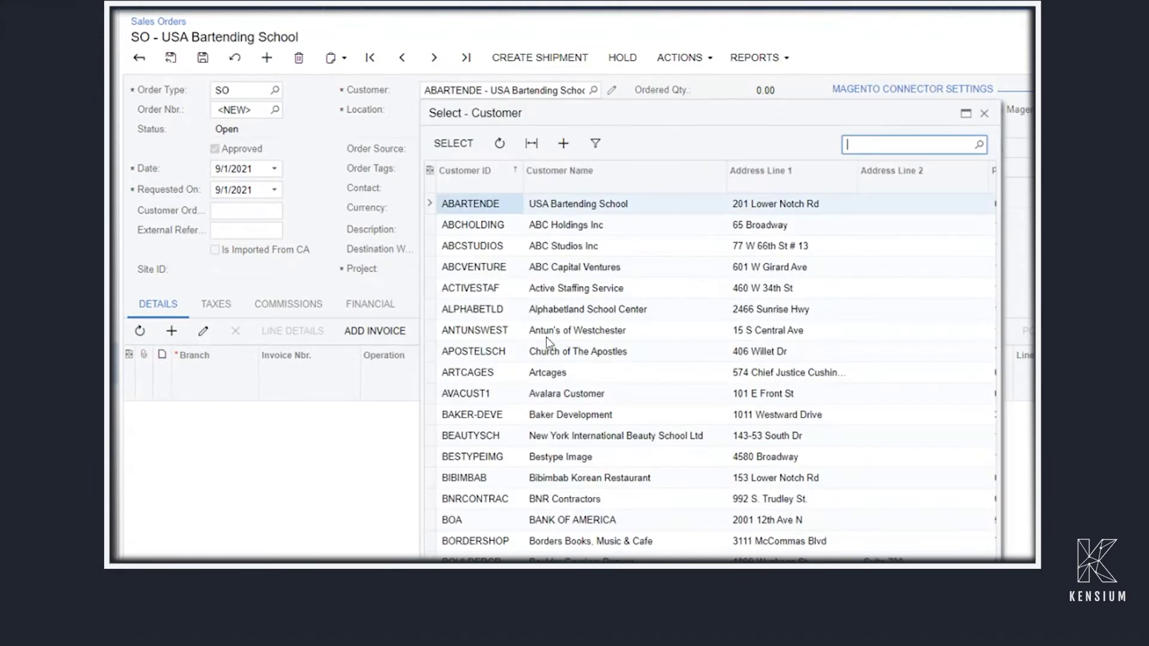
double_click(487, 288)
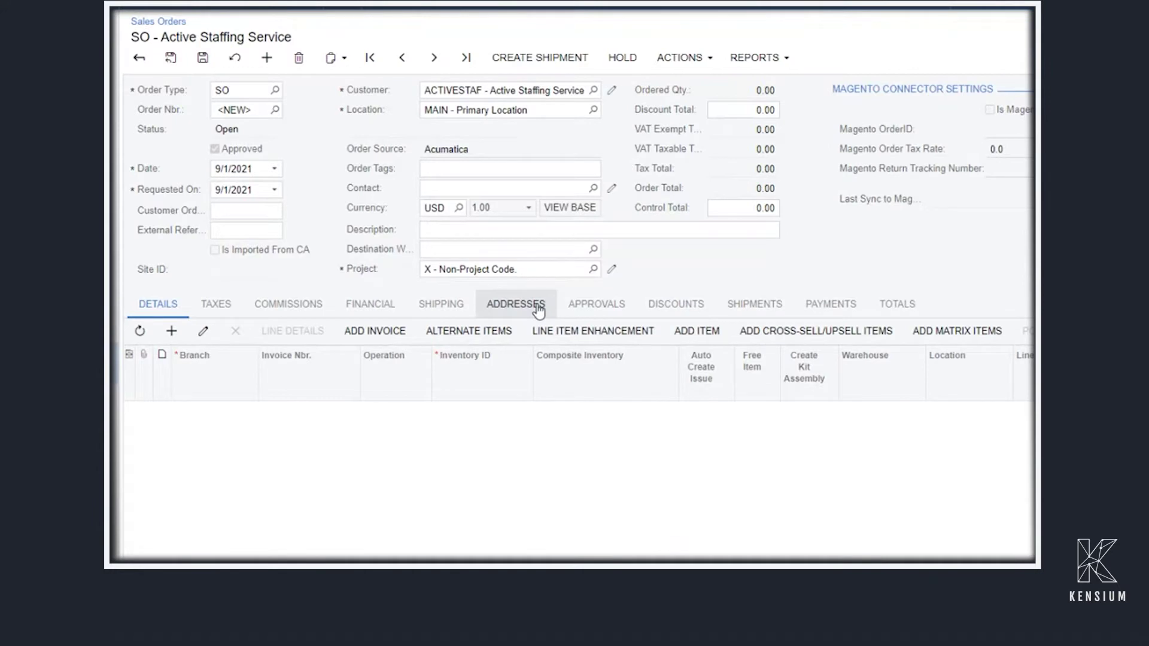
Add an IPHONE line with quantity 3, totalling 3,600.00, and view the order's payments
left_click(172, 331)
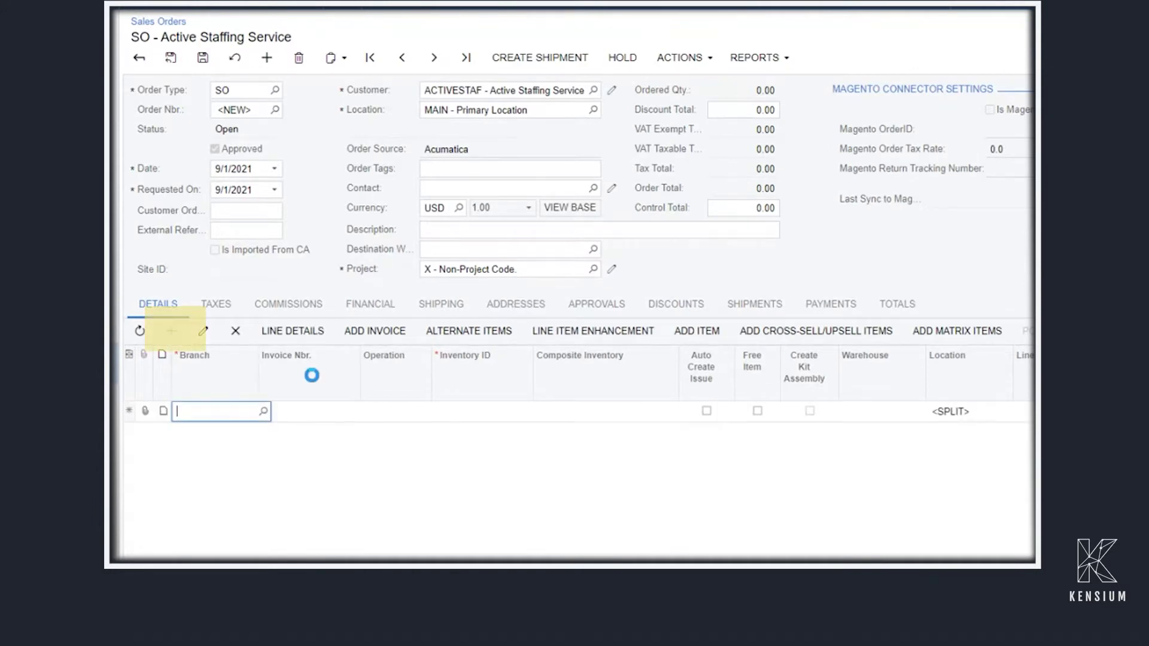
key("Tab")
key("Tab")
key("Tab")
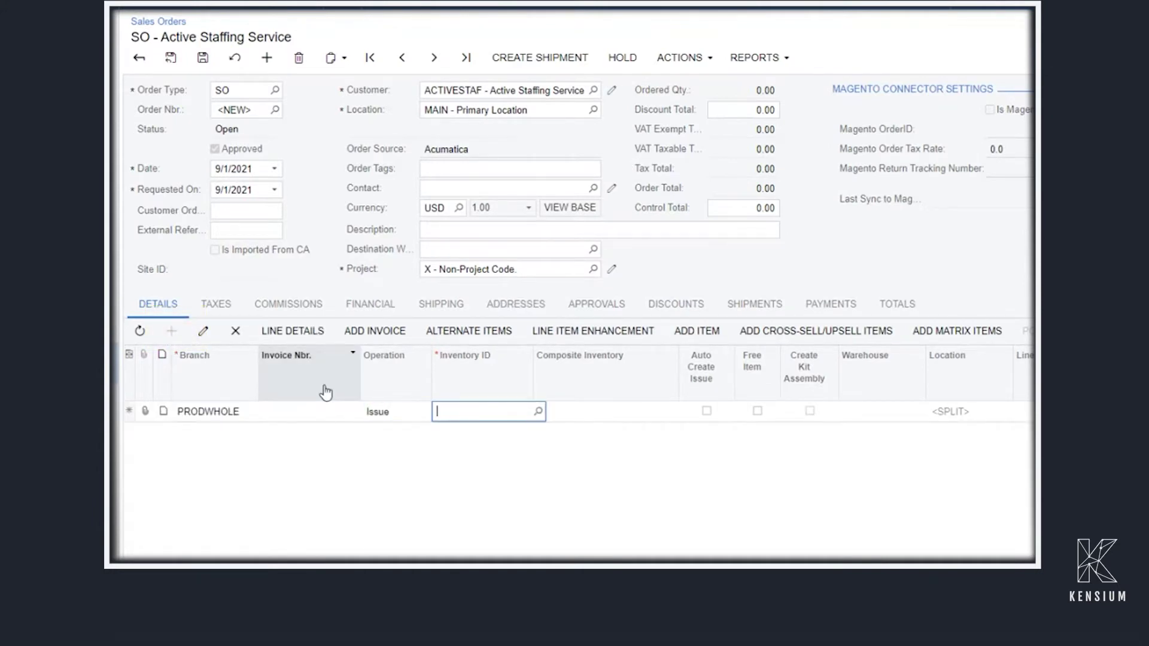
key("Tab")
left_click(469, 412)
type("IPHON")
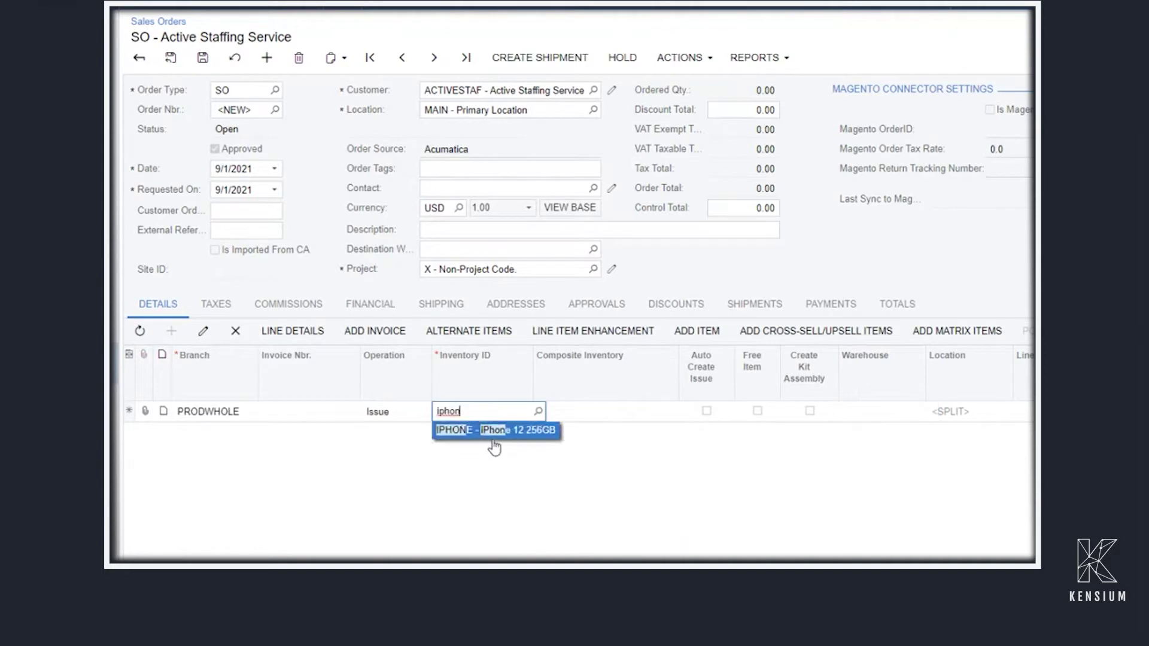
key("Tab")
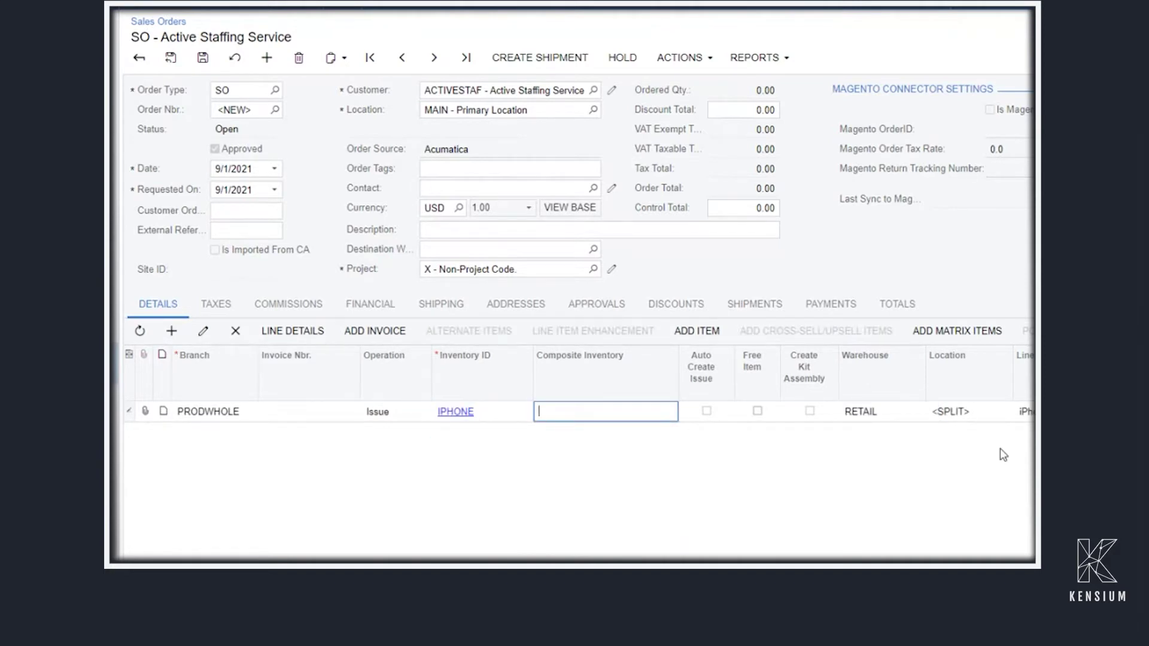
key("Tab")
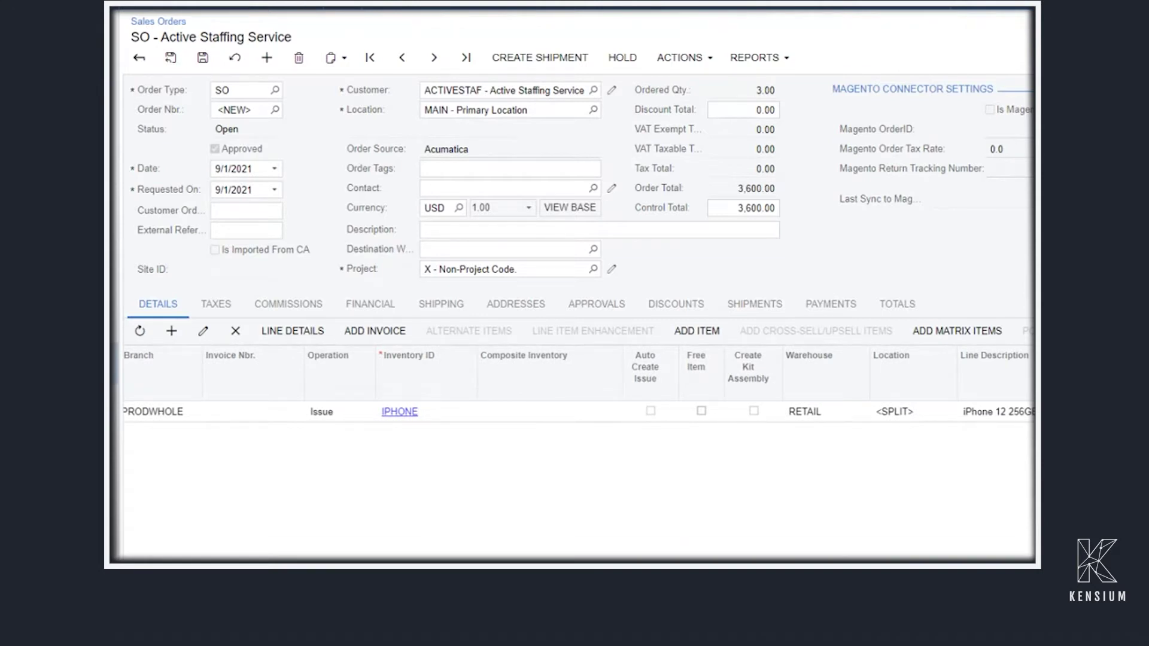
left_click(830, 304)
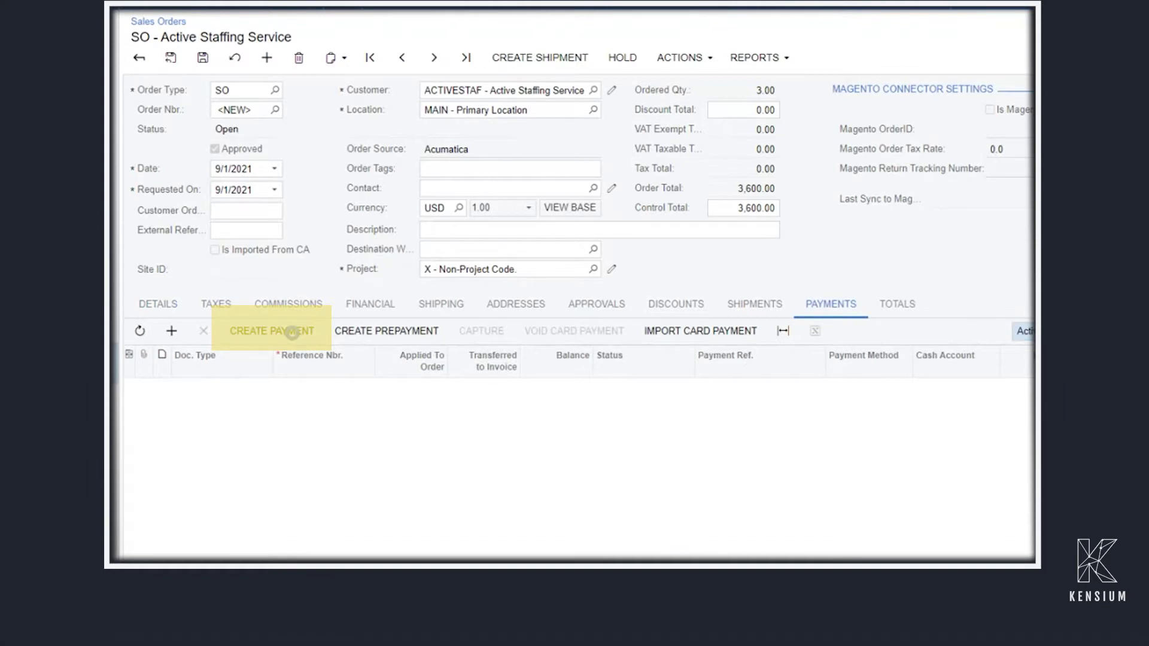
Create a 3,600.00 payment with method BRAINTREE and cash account 10100 Petty Cash, then authorize it
left_click(293, 332)
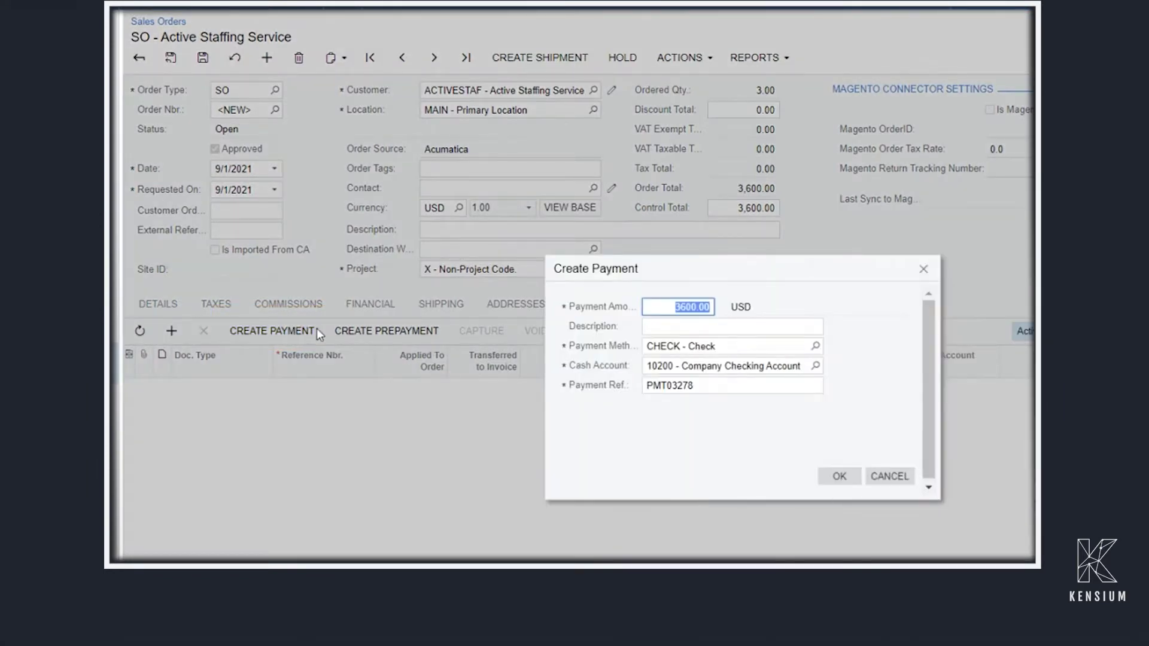
left_click(815, 346)
left_click(698, 481)
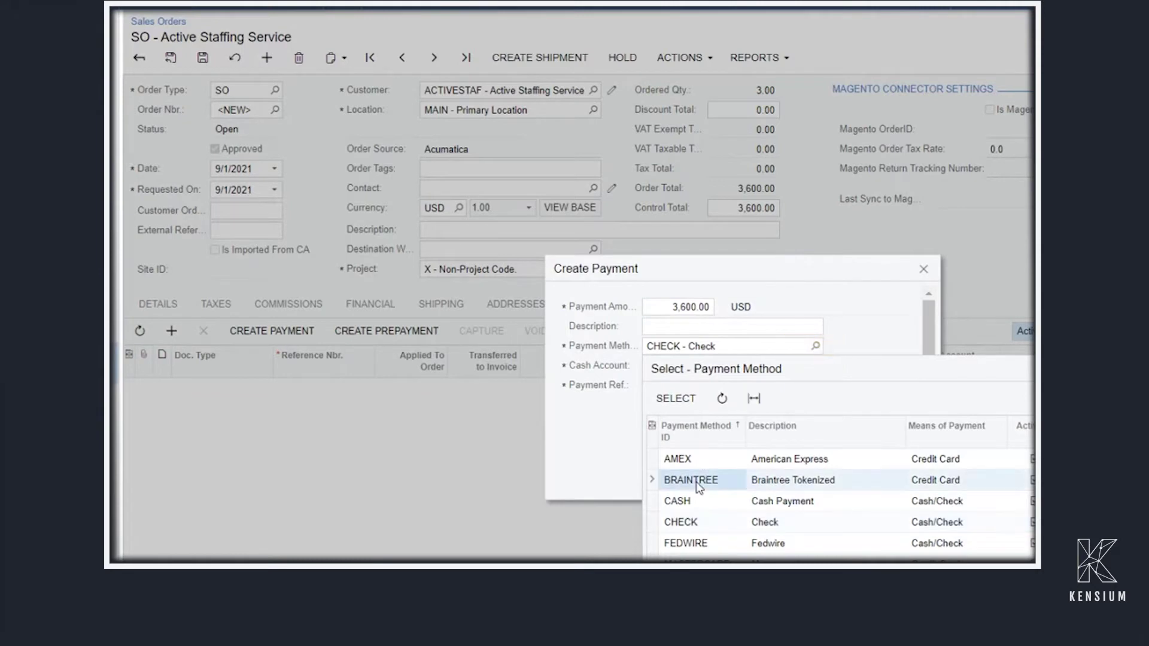
double_click(697, 482)
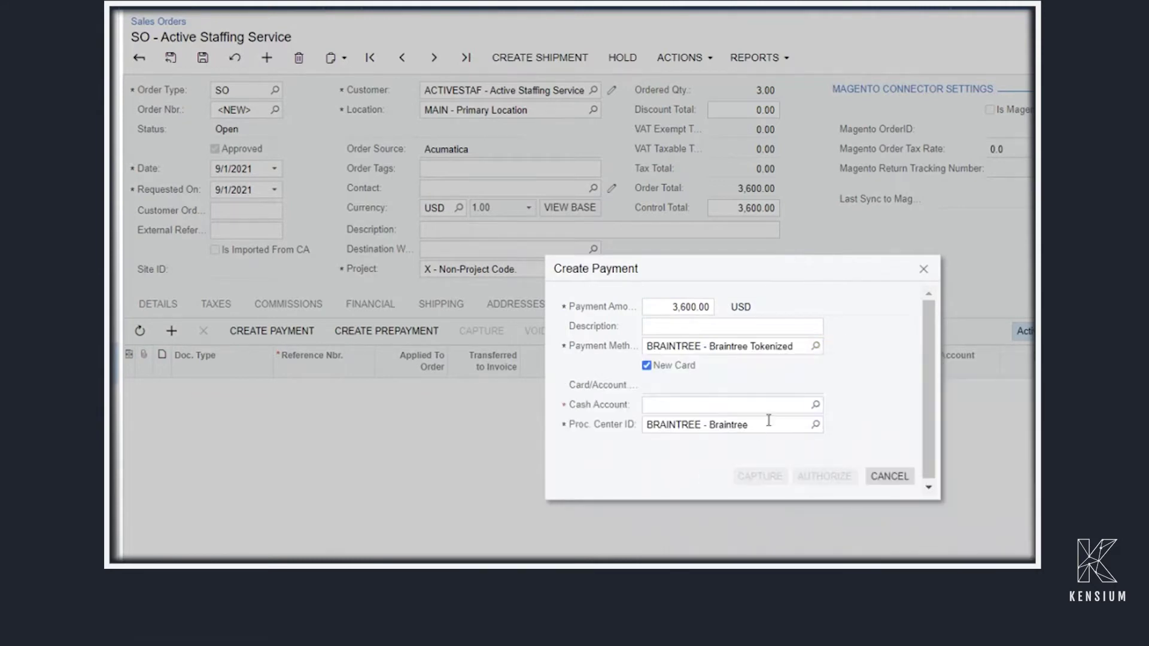
left_click(815, 404)
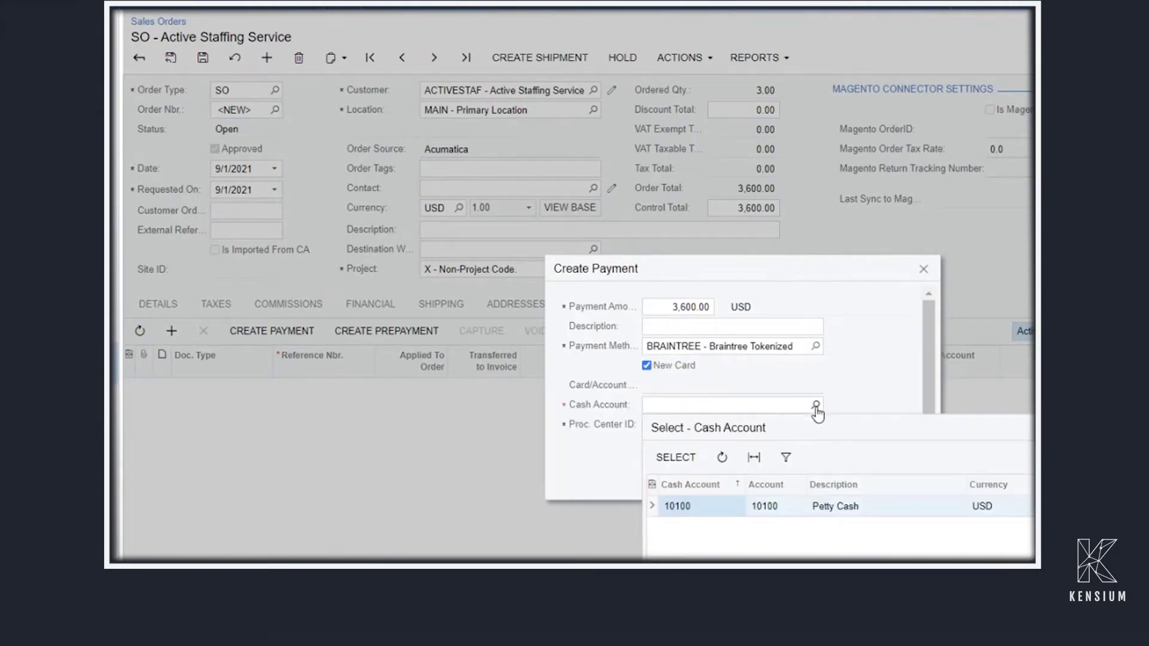
double_click(693, 504)
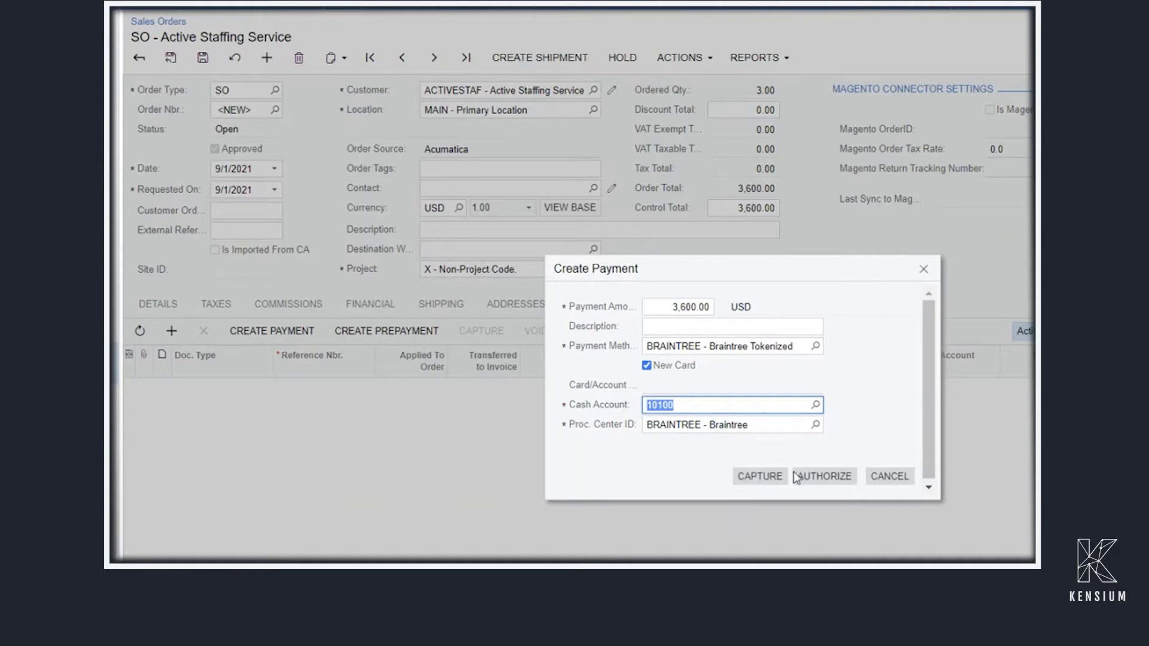
left_click(829, 478)
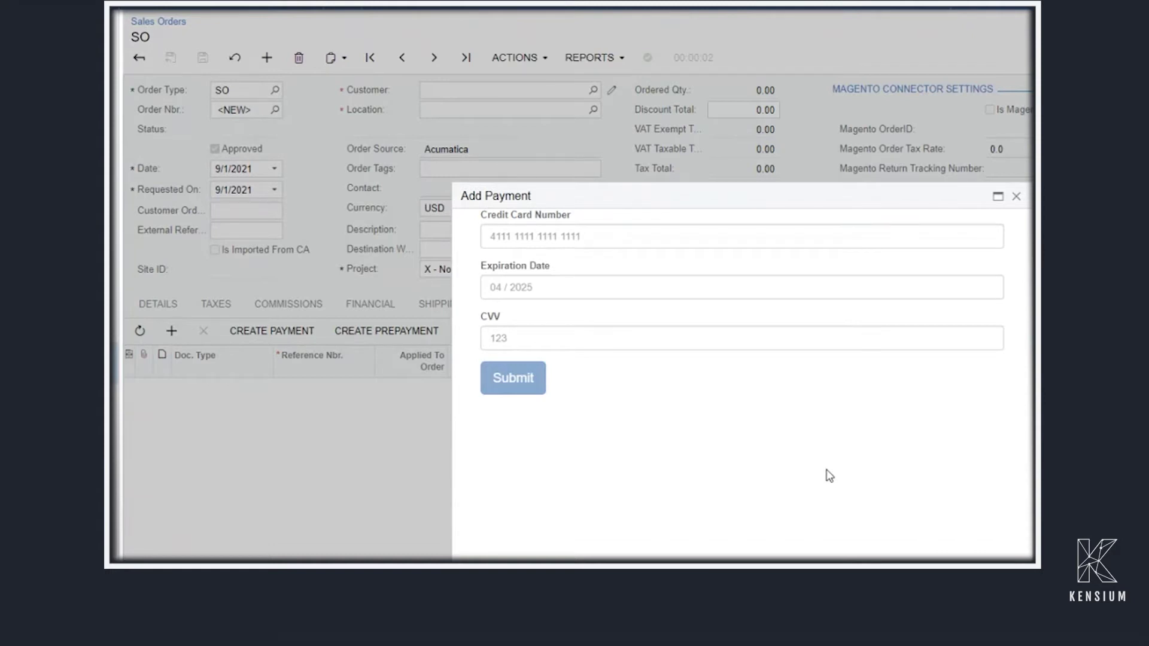
left_click(557, 237)
type("4111 1111 1111 1")
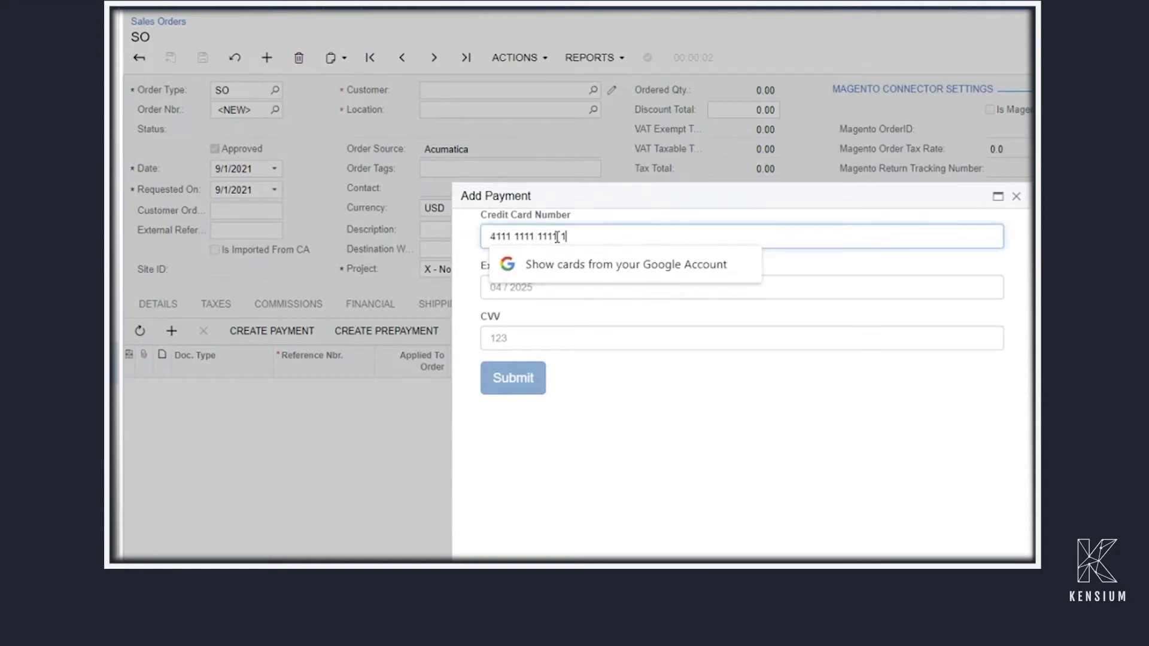
type("111082023")
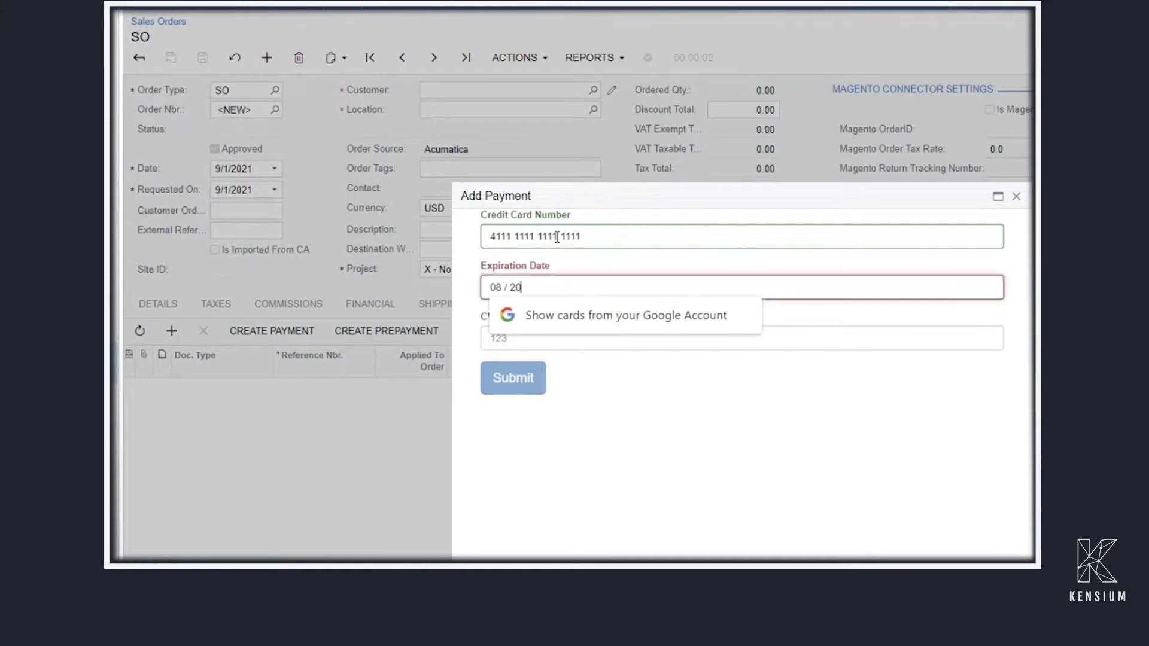
left_click(587, 341)
type("808")
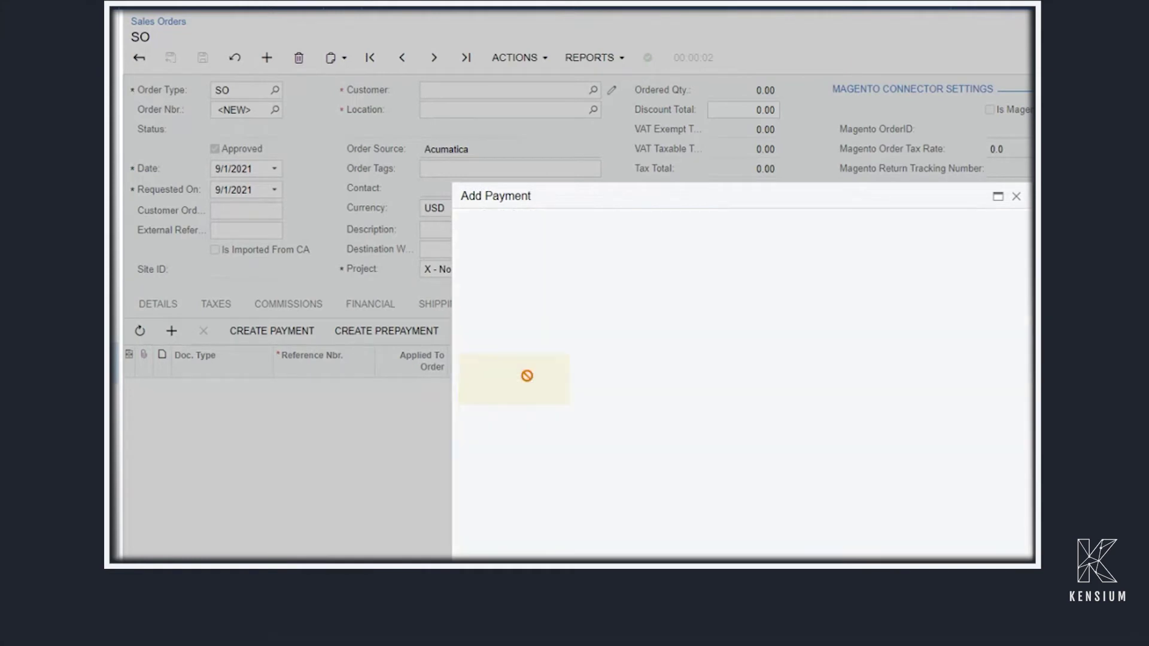
left_click(526, 377)
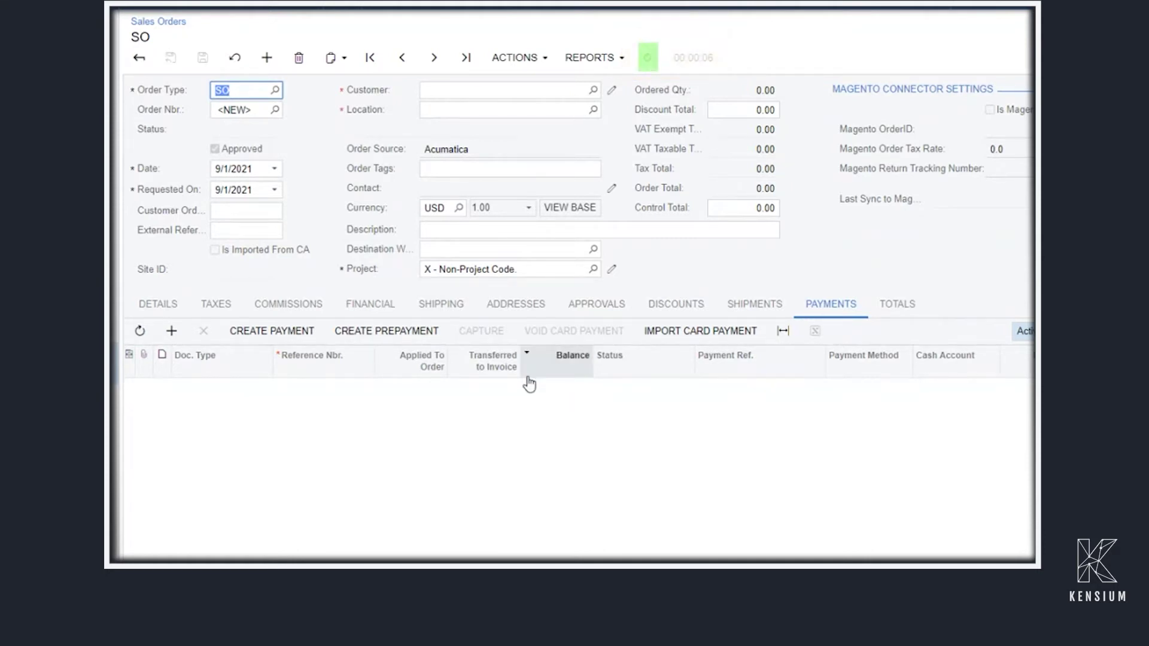
scroll(708, 547, "right", 2)
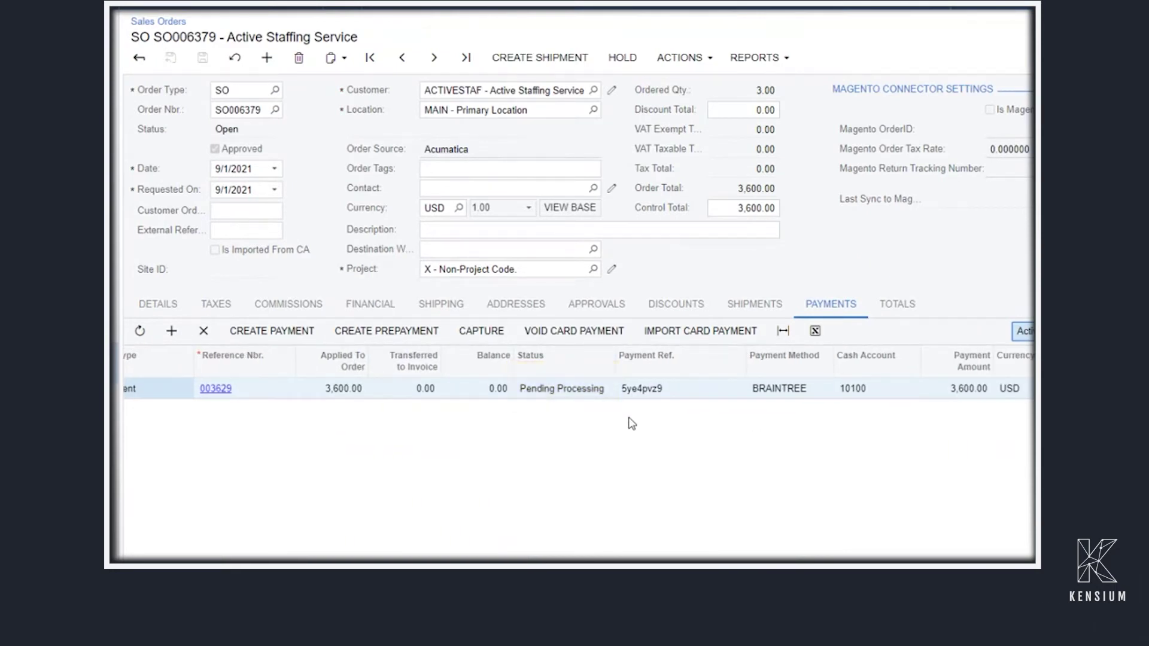
scroll(634, 465, "left", 2)
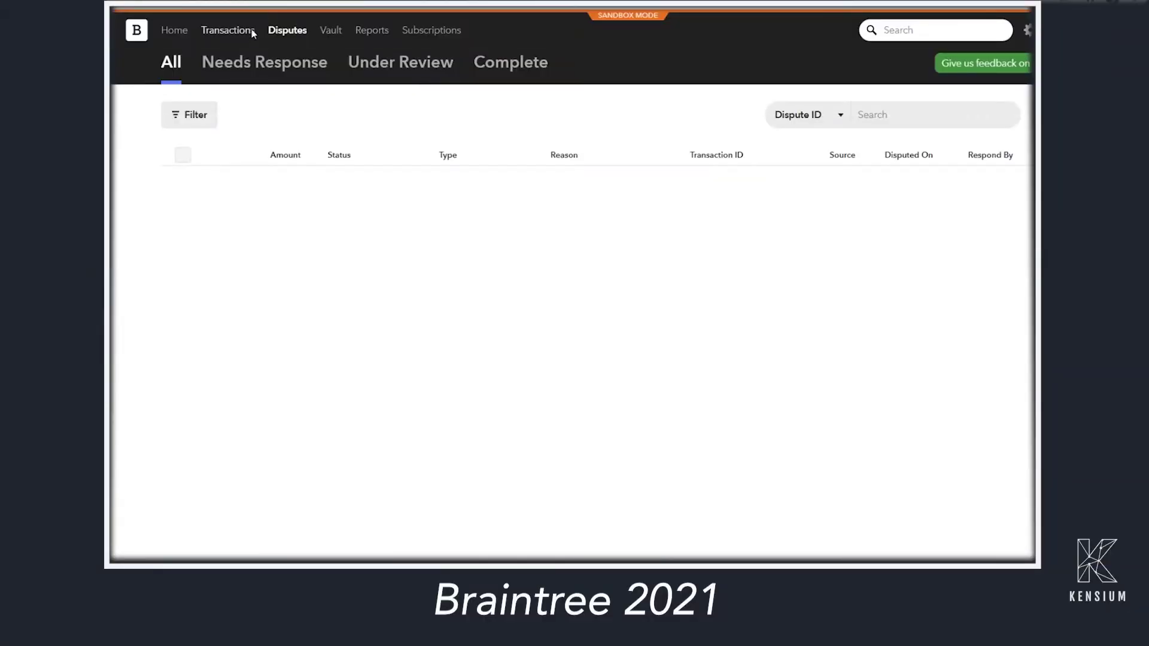
Search Braintree transactions within the September date range
left_click(252, 30)
scroll(432, 263, "down", 20)
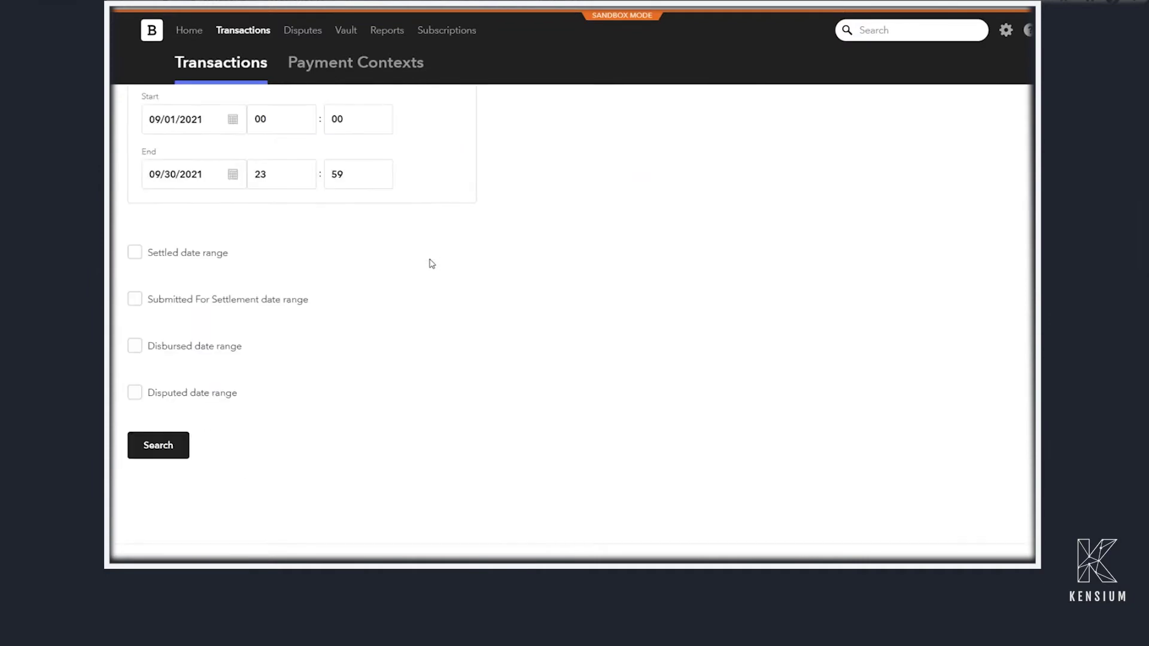
left_click(177, 446)
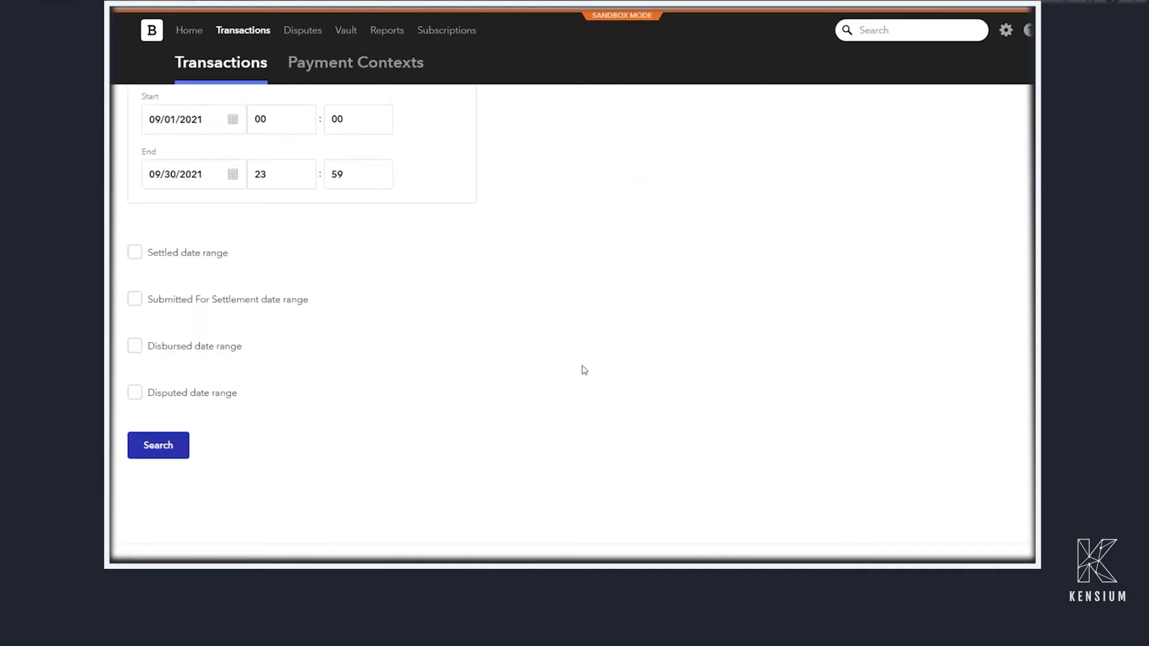
scroll(449, 213, "down", 2)
Open the $3,600.00 authorized sale and expand its iPhone 12 256GB line-item details
left_click(507, 380)
left_click(503, 386)
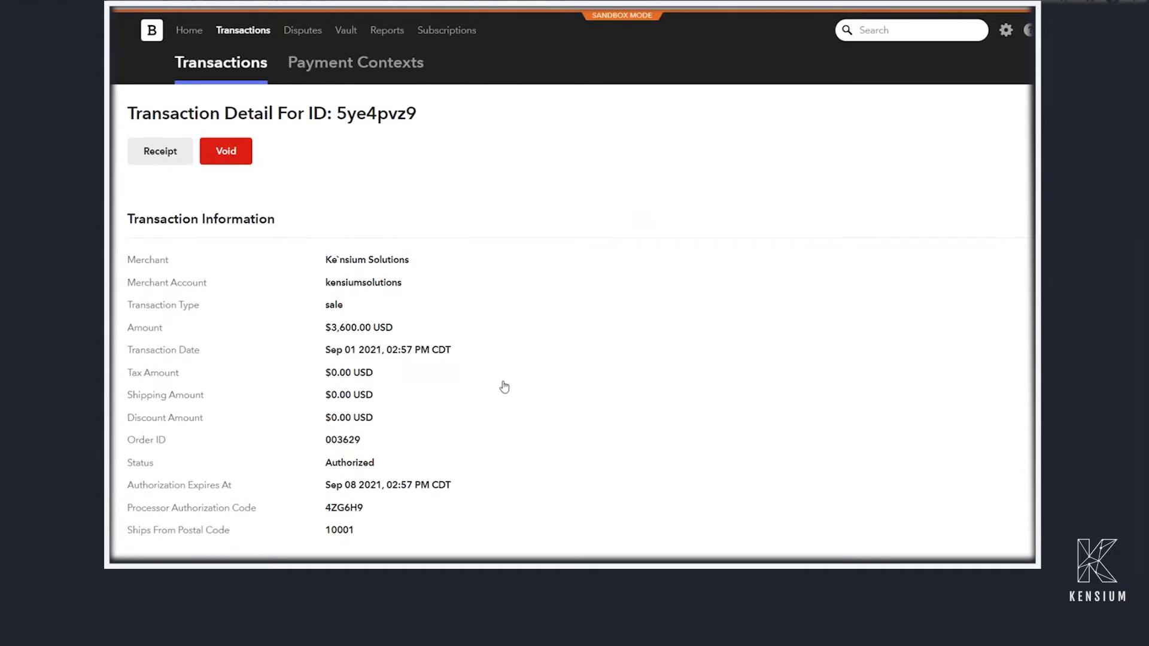
scroll(504, 387, "down", 3)
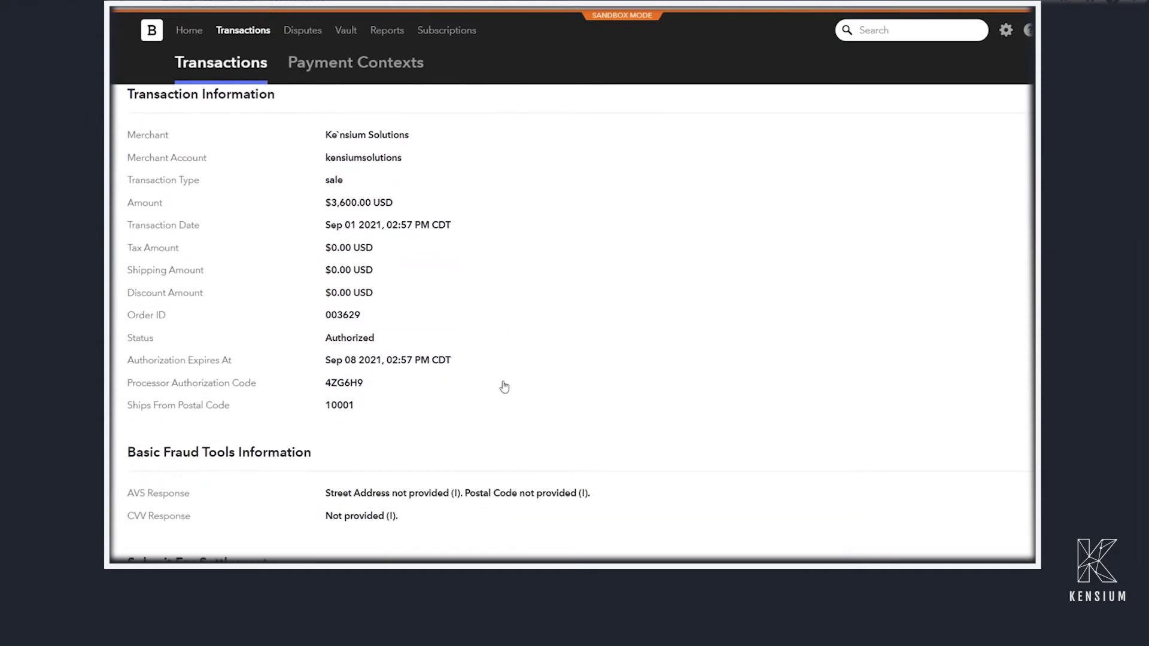
scroll(504, 387, "down", 10)
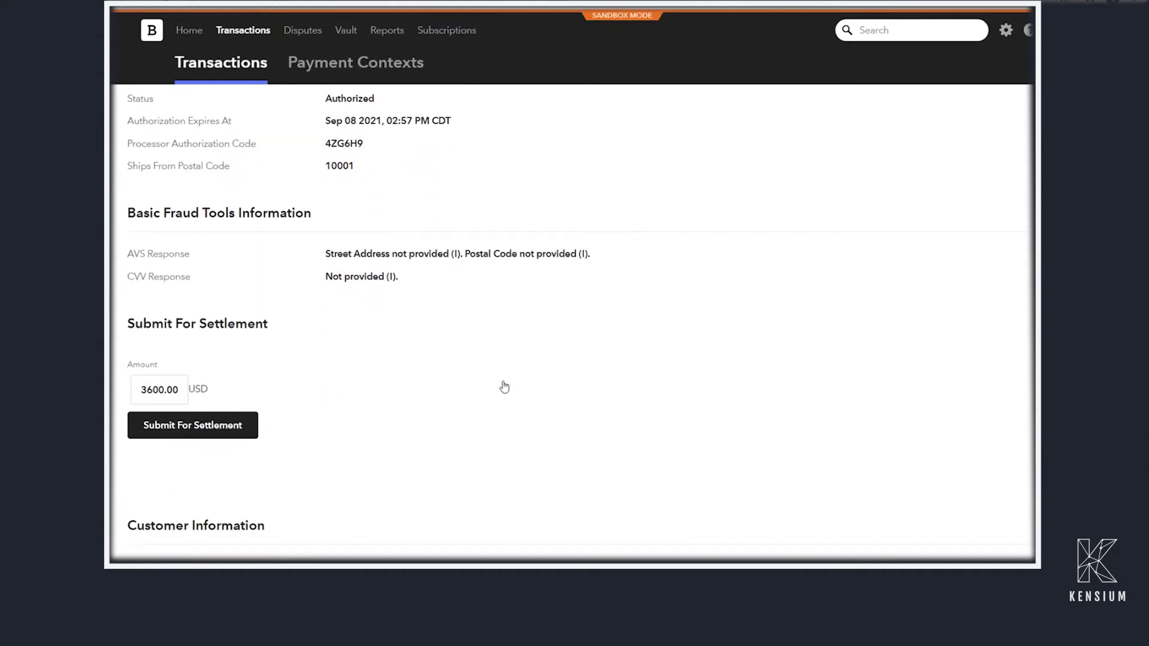
scroll(503, 386, "down", 6)
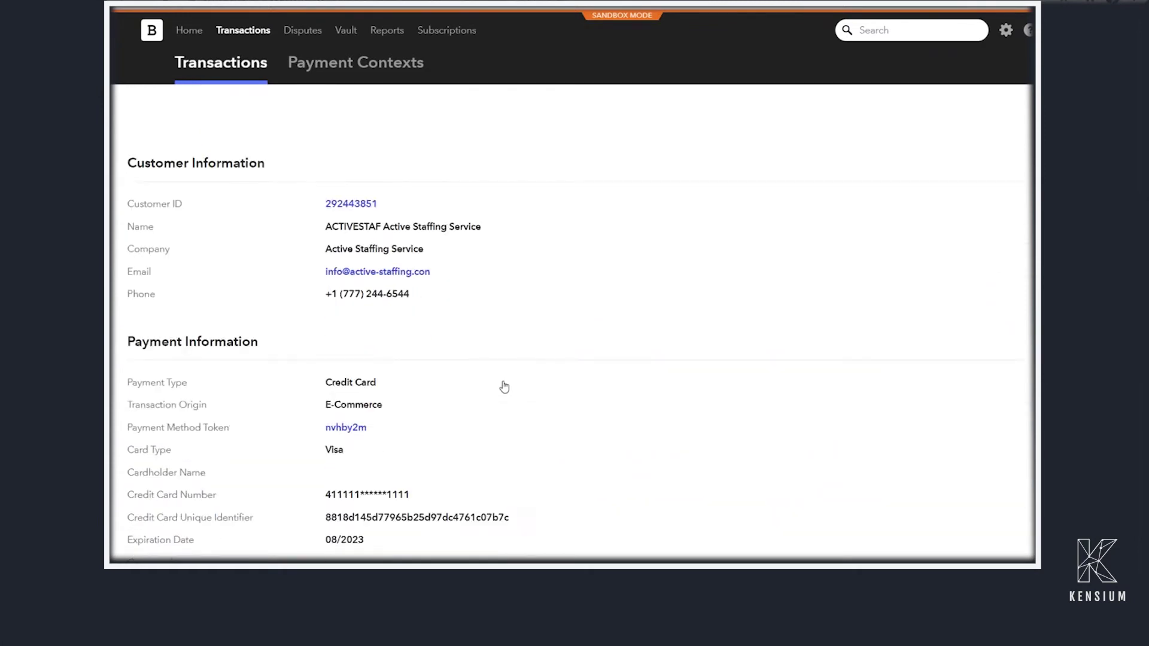
scroll(504, 387, "down", 4)
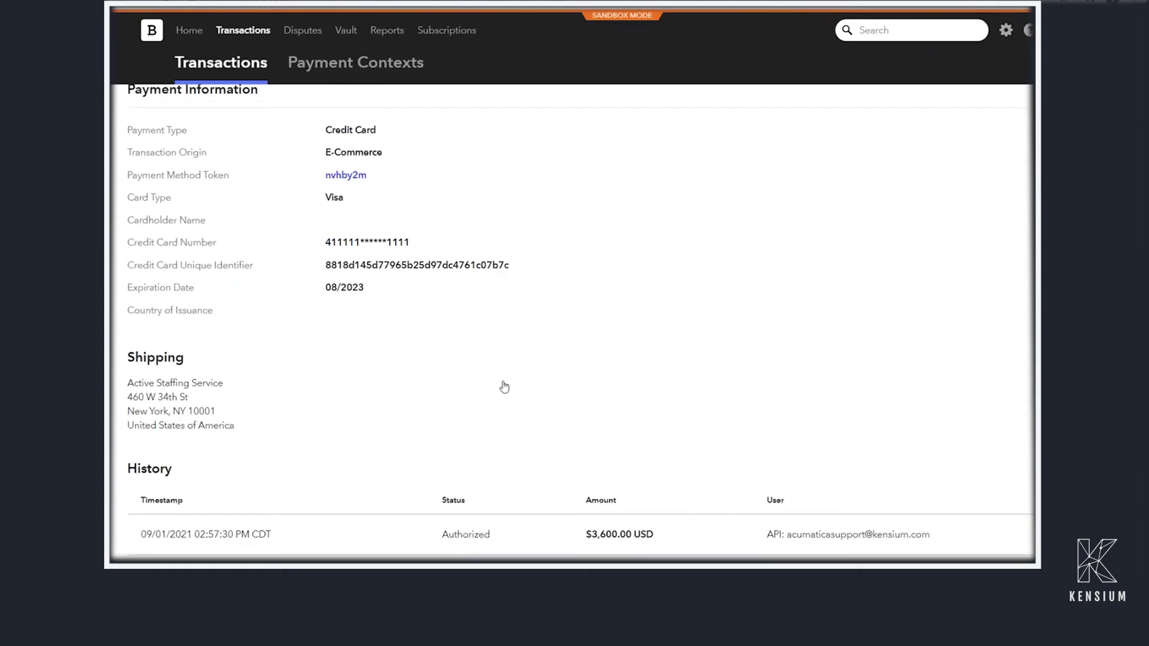
scroll(504, 386, "down", 5)
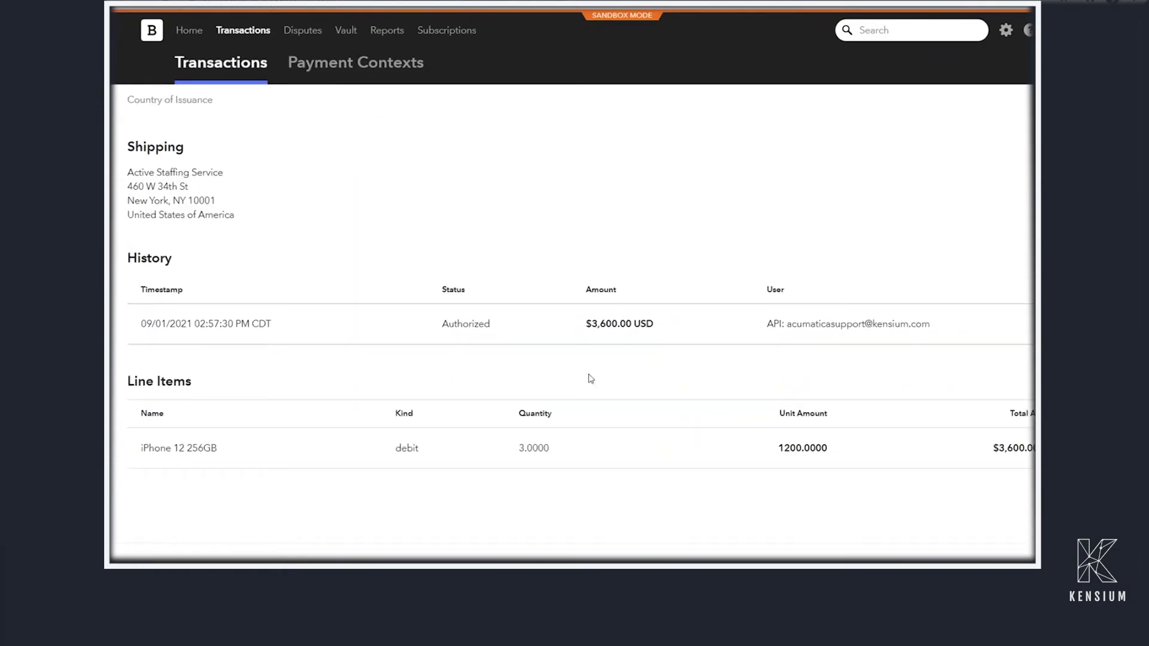
left_click(504, 447)
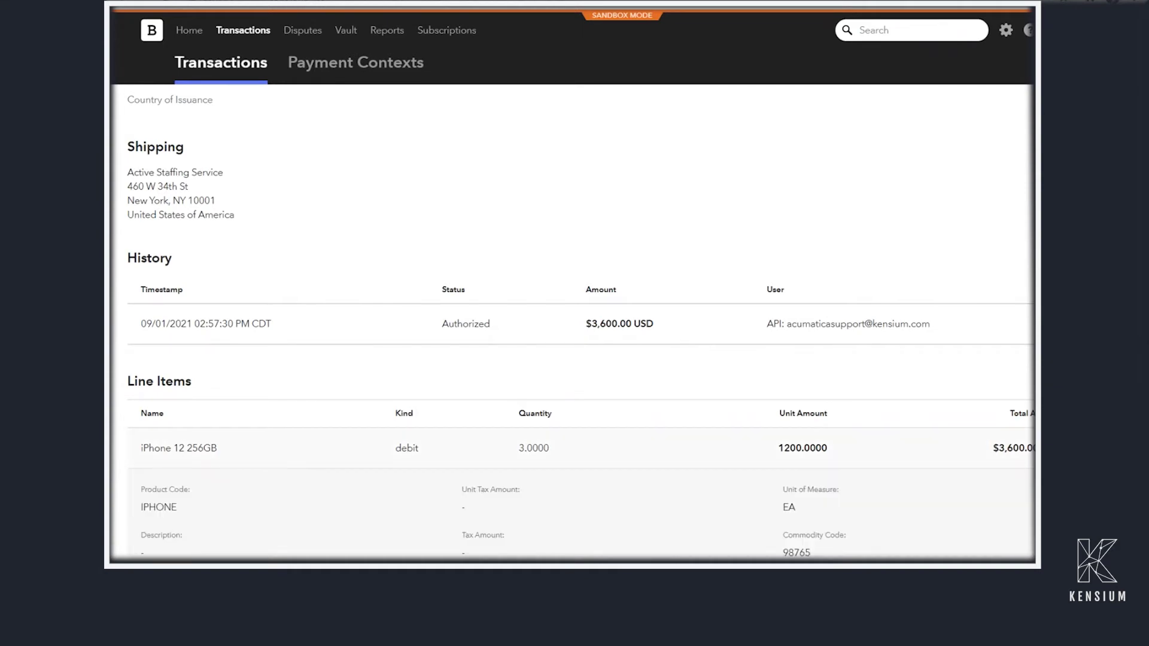
scroll(617, 365, "down", 4)
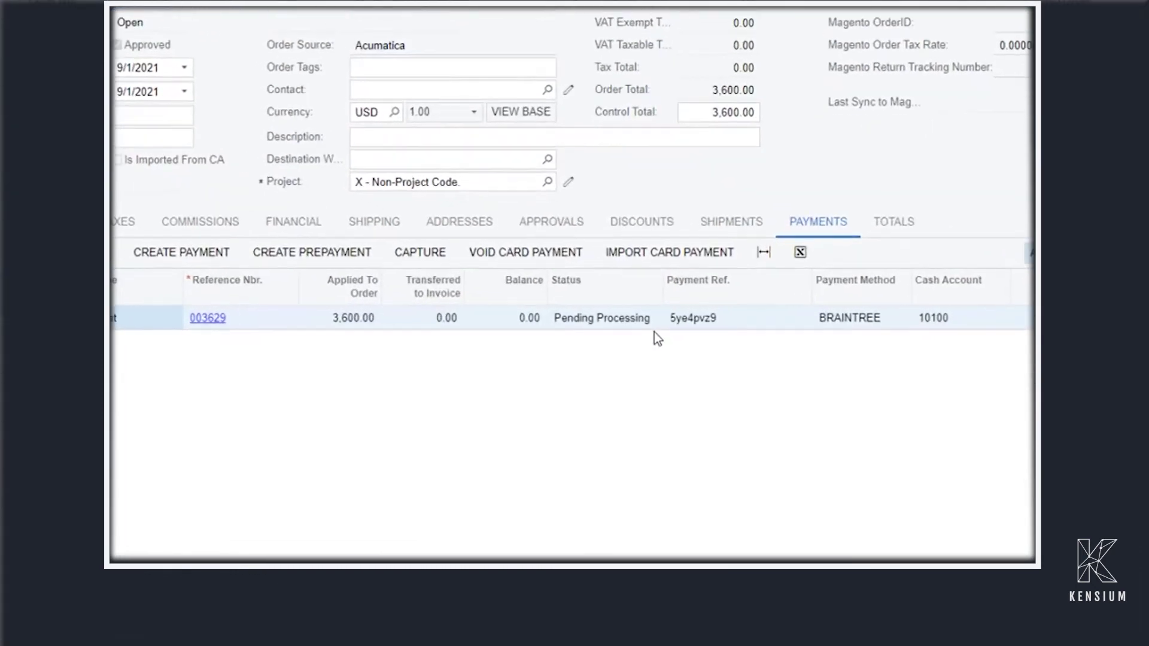
Capture the 3,600.00 Braintree payment so its status changes to Open
left_click(426, 258)
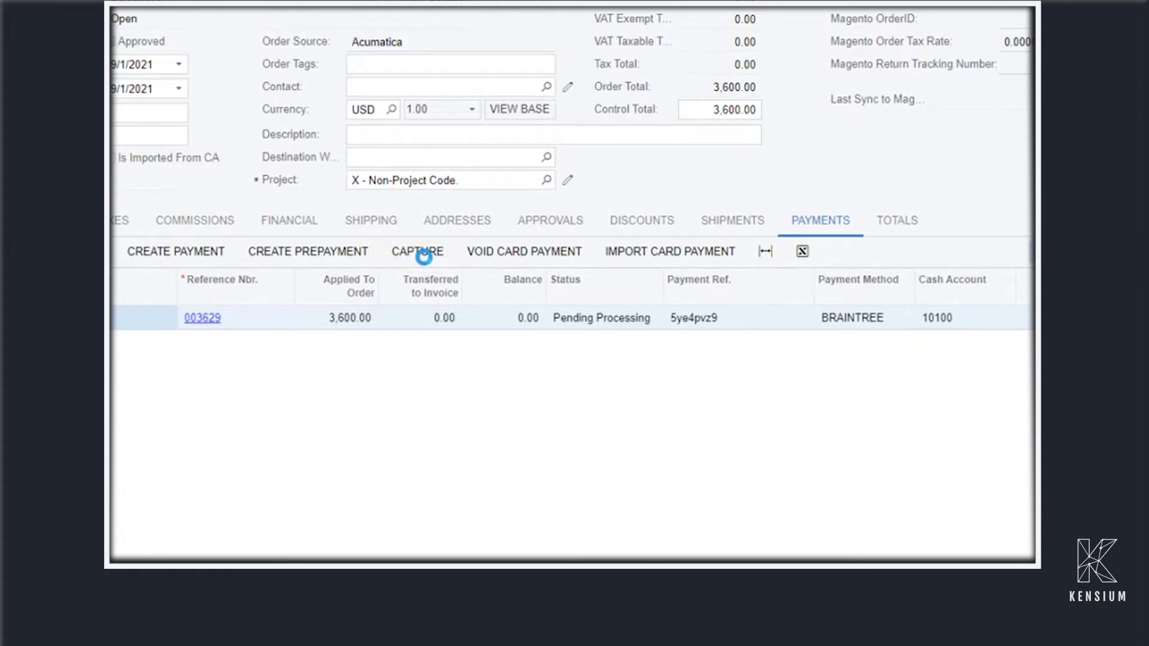
left_click(423, 255)
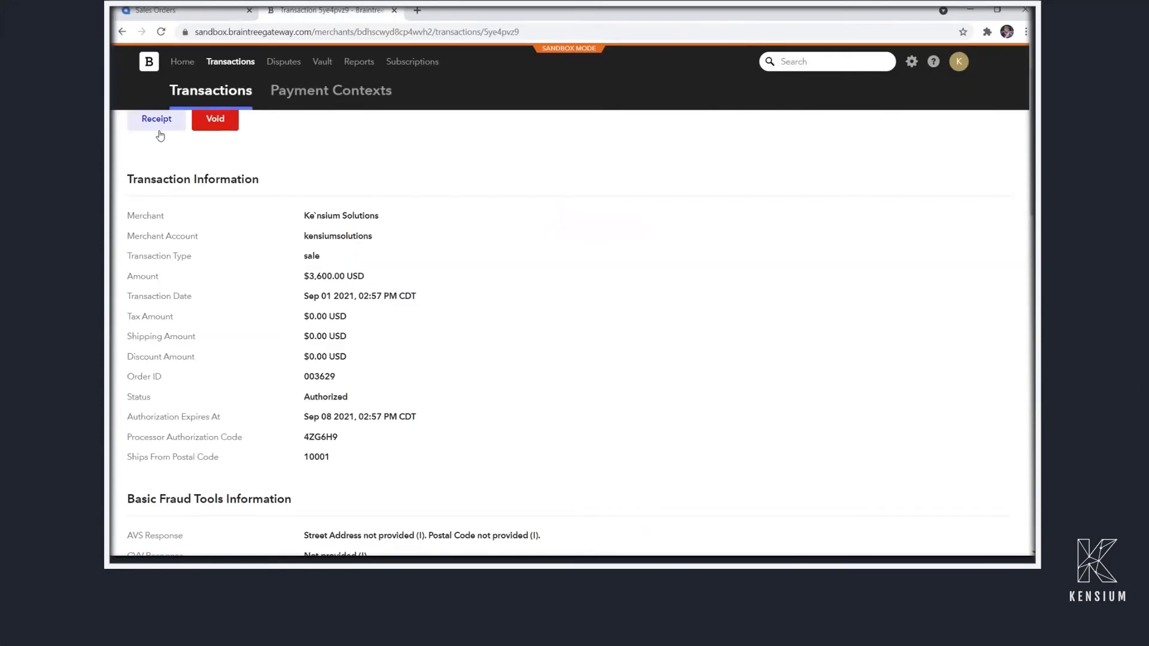
Go back to the Braintree transaction search results and reload them to refresh statuses
scroll(159, 133, "up", 1)
left_click(124, 31)
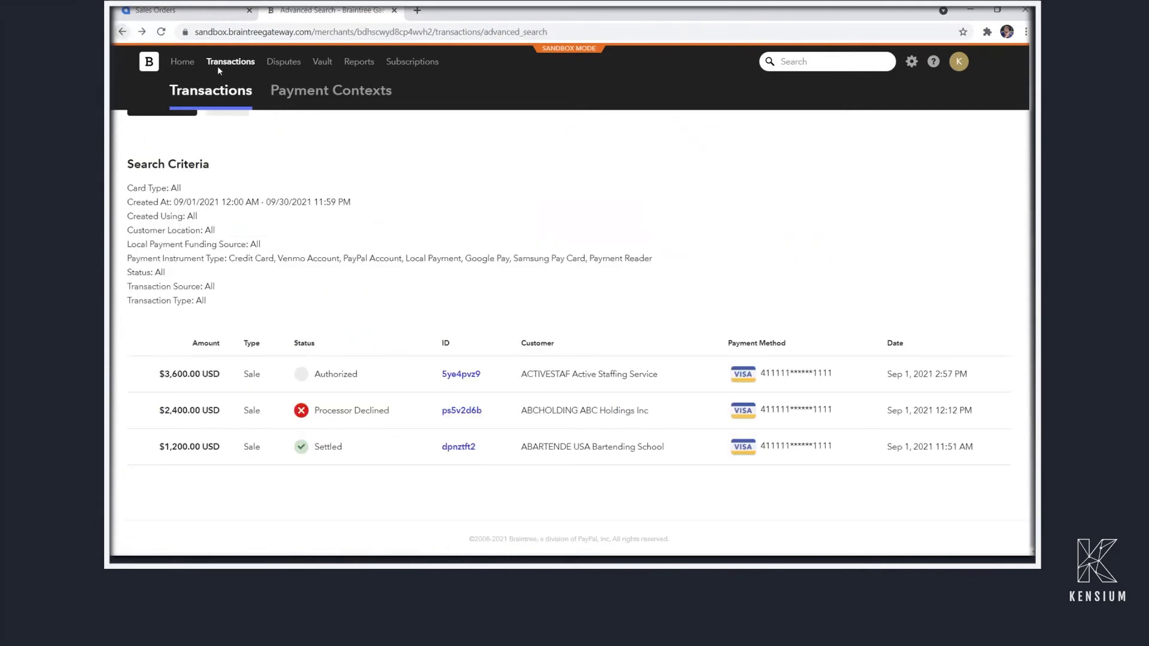
left_click(162, 32)
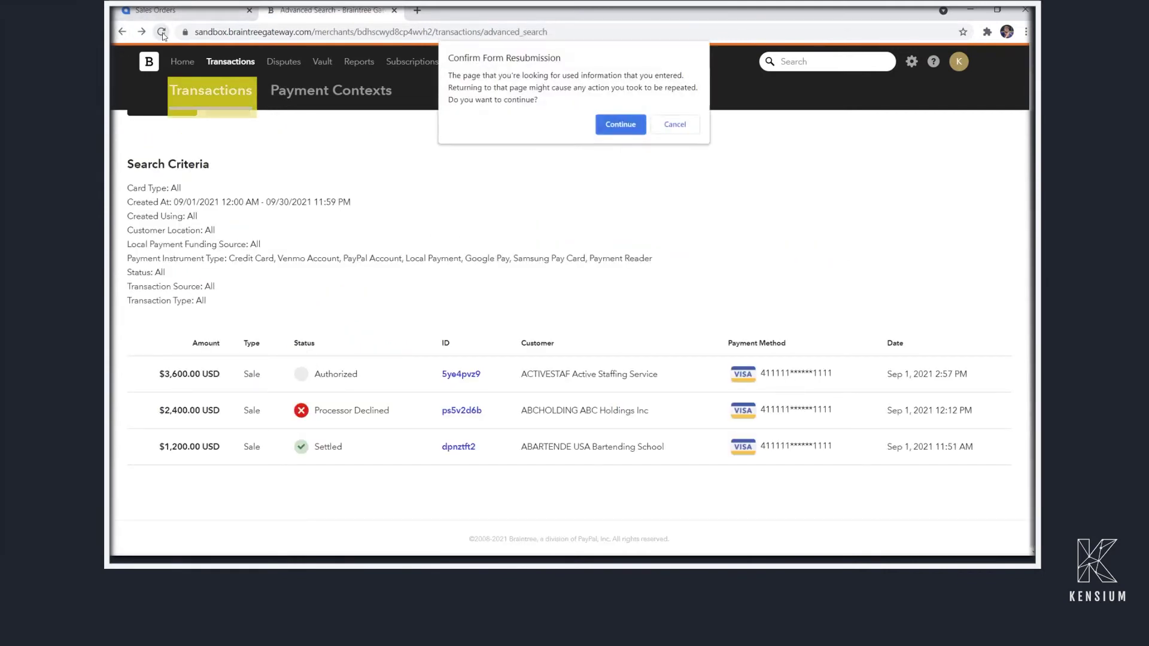
key("Return")
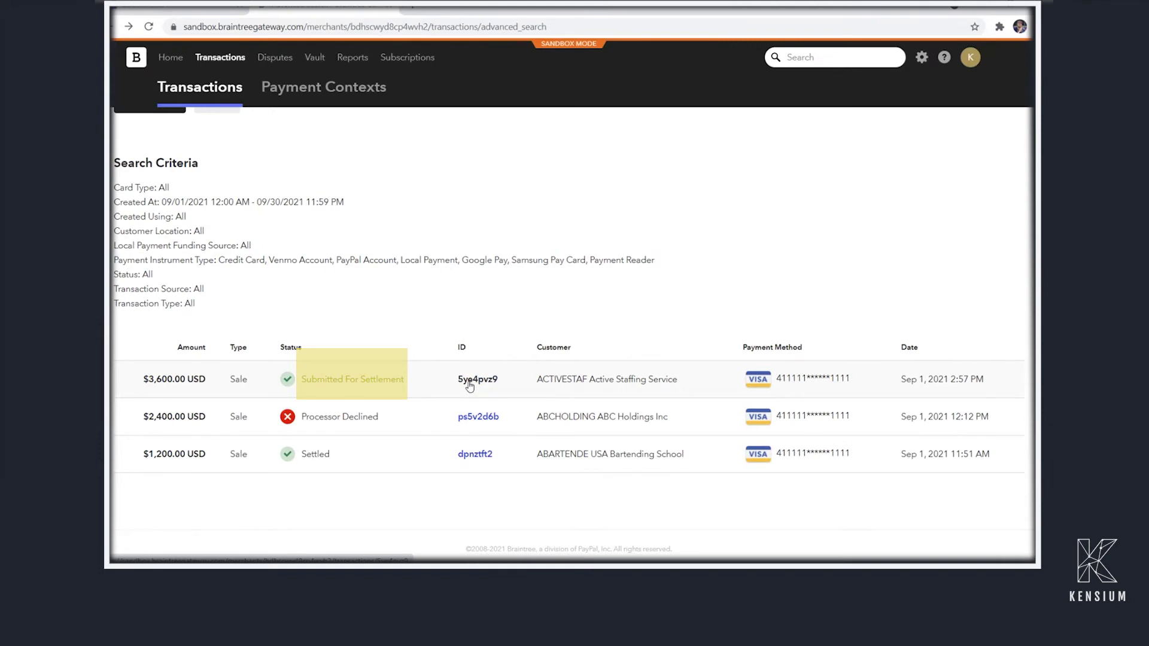
Open the $3,600.00 sale's details and check its Submitted For Settlement status and history
left_click(470, 385)
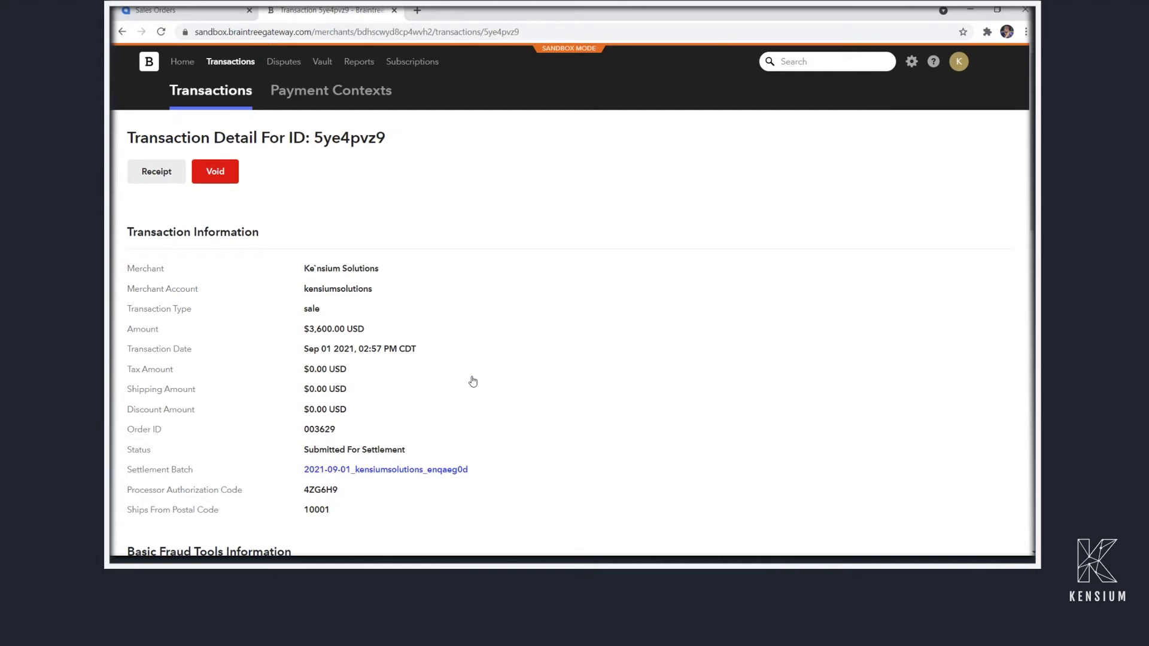
scroll(473, 381, "down", 2)
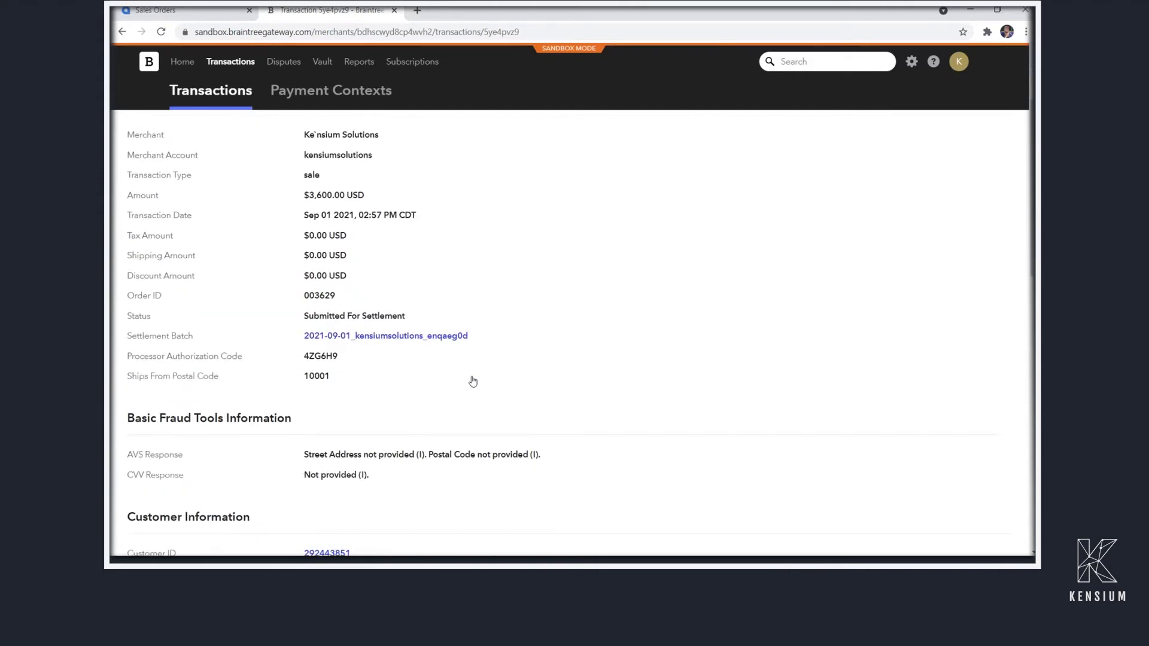
scroll(472, 381, "down", 3)
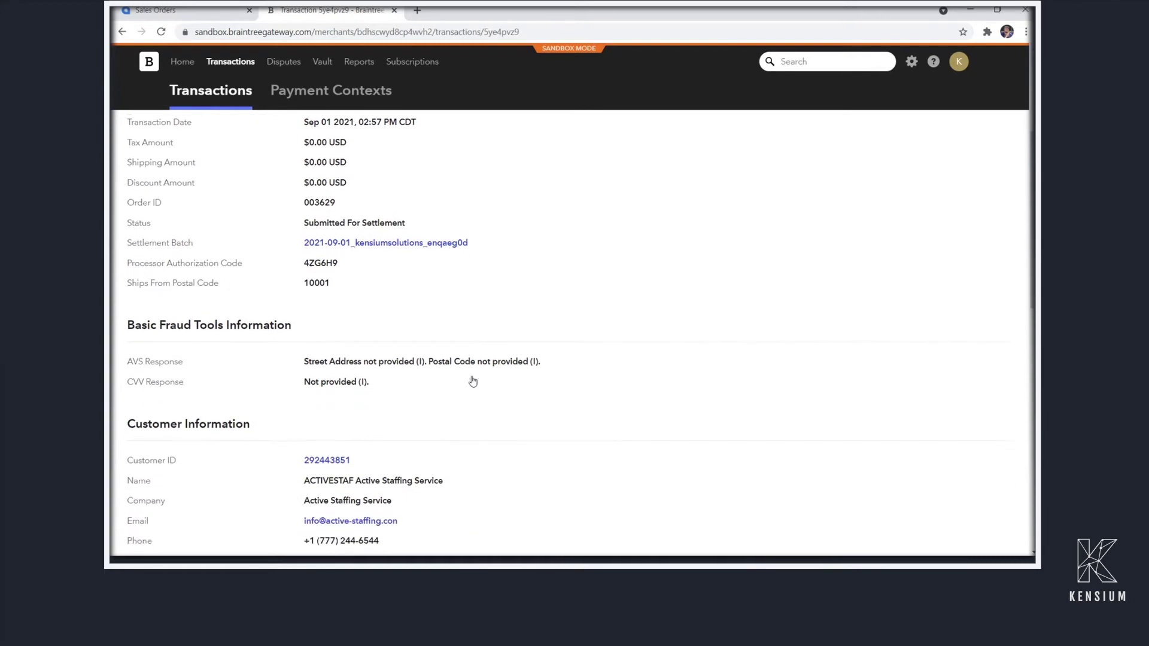
scroll(473, 381, "down", 9)
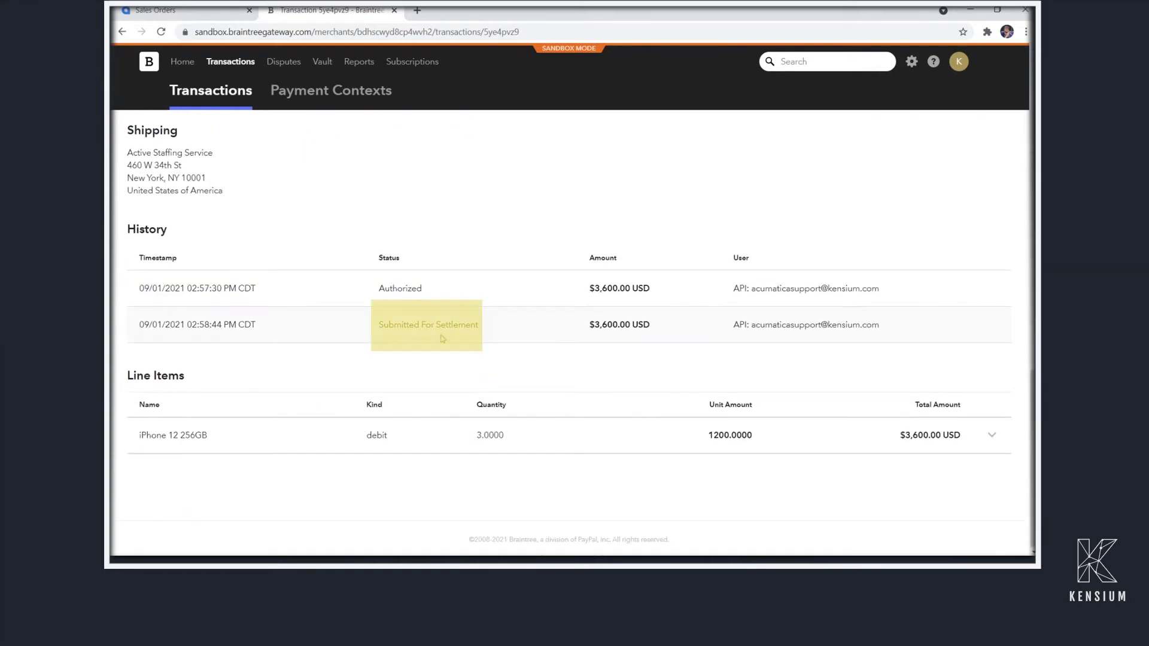
scroll(393, 335, "up", 3)
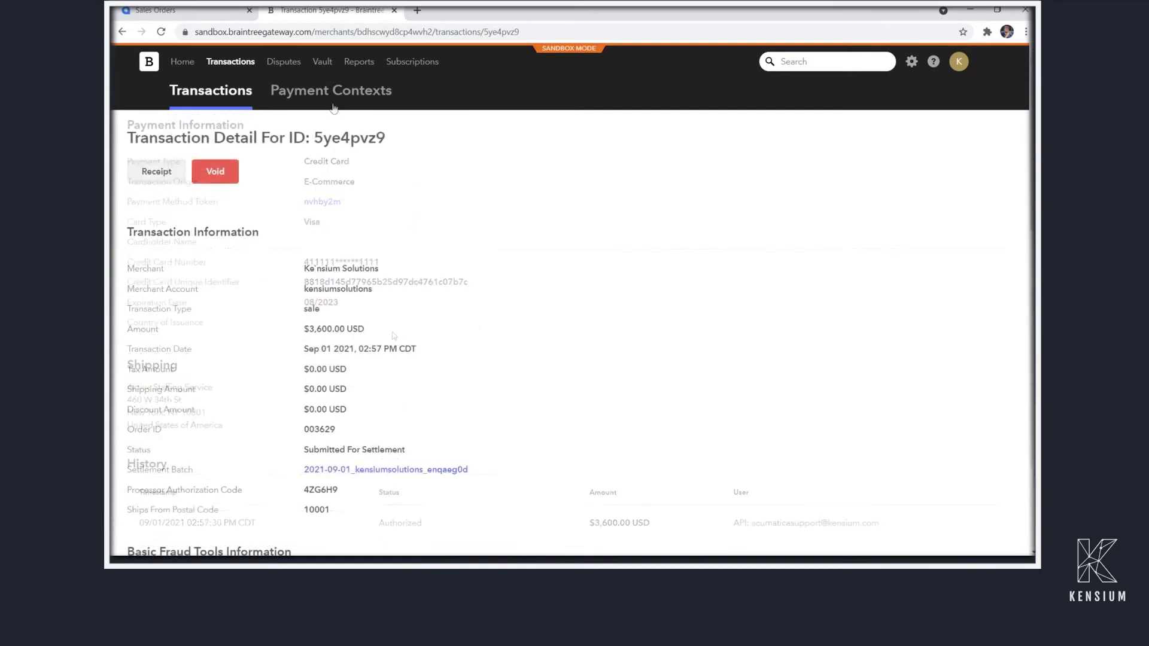
Search Braintree vault customers created This Year, listing 7 customers
left_click(323, 64)
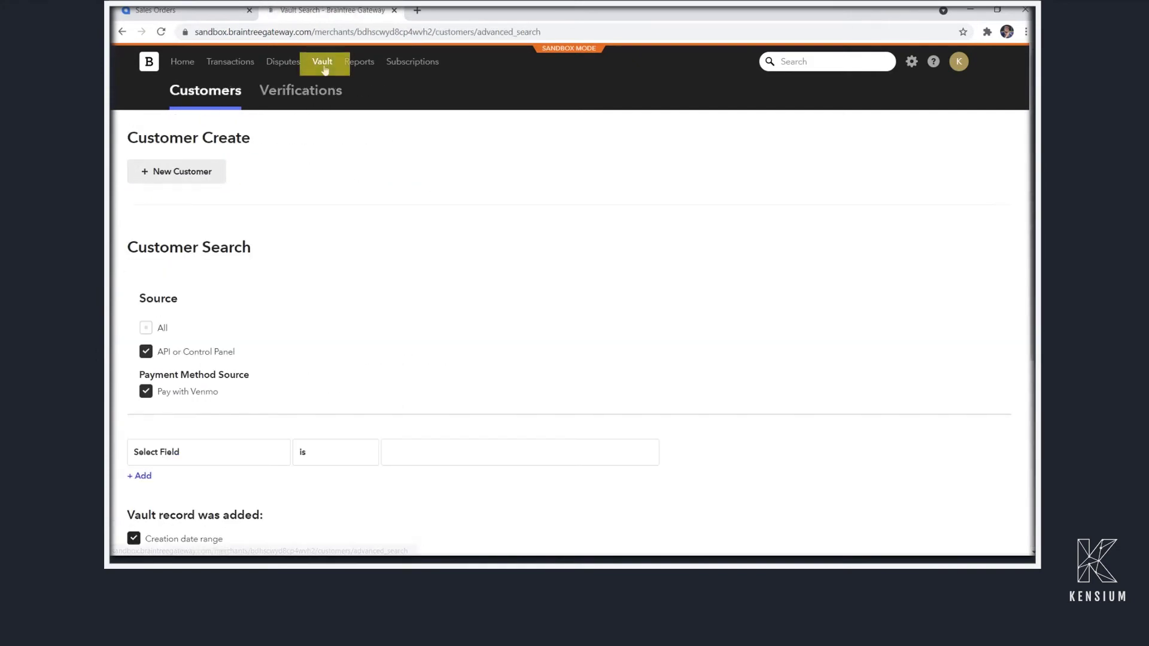
scroll(325, 70, "down", 5)
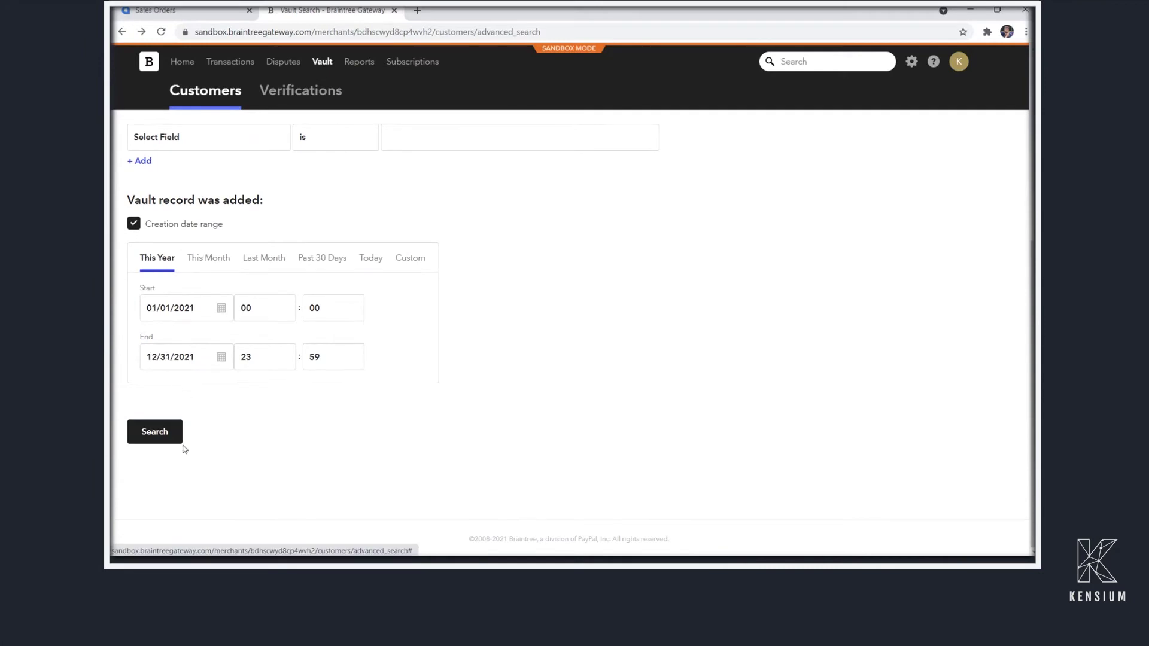
left_click(158, 431)
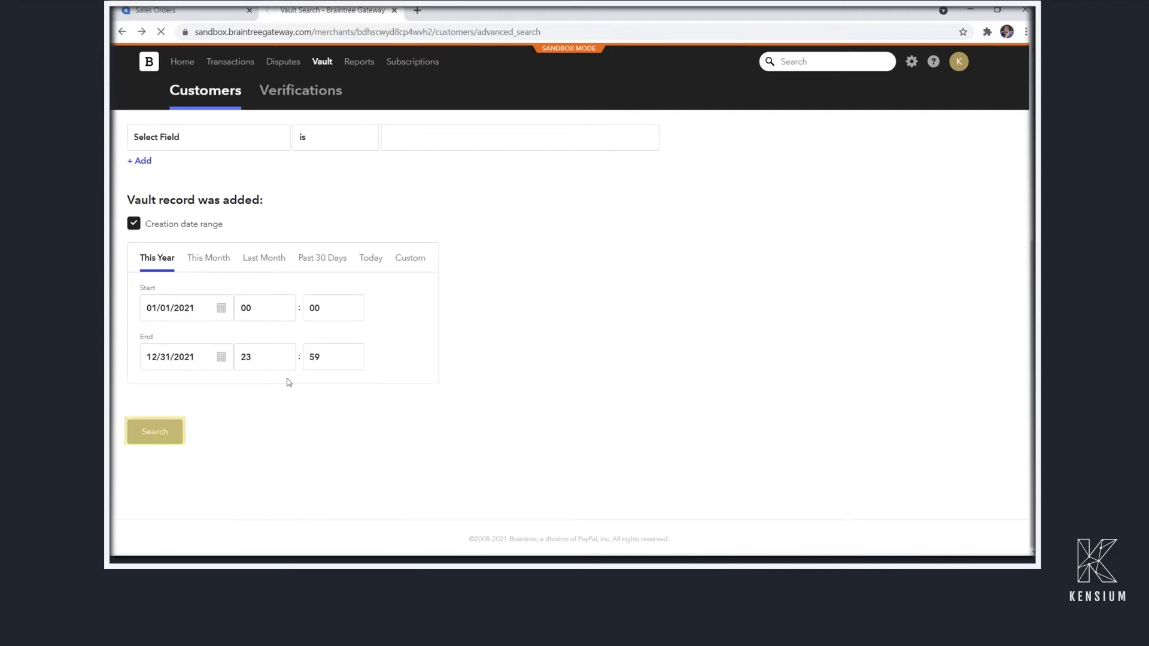
scroll(293, 430, "down", 3)
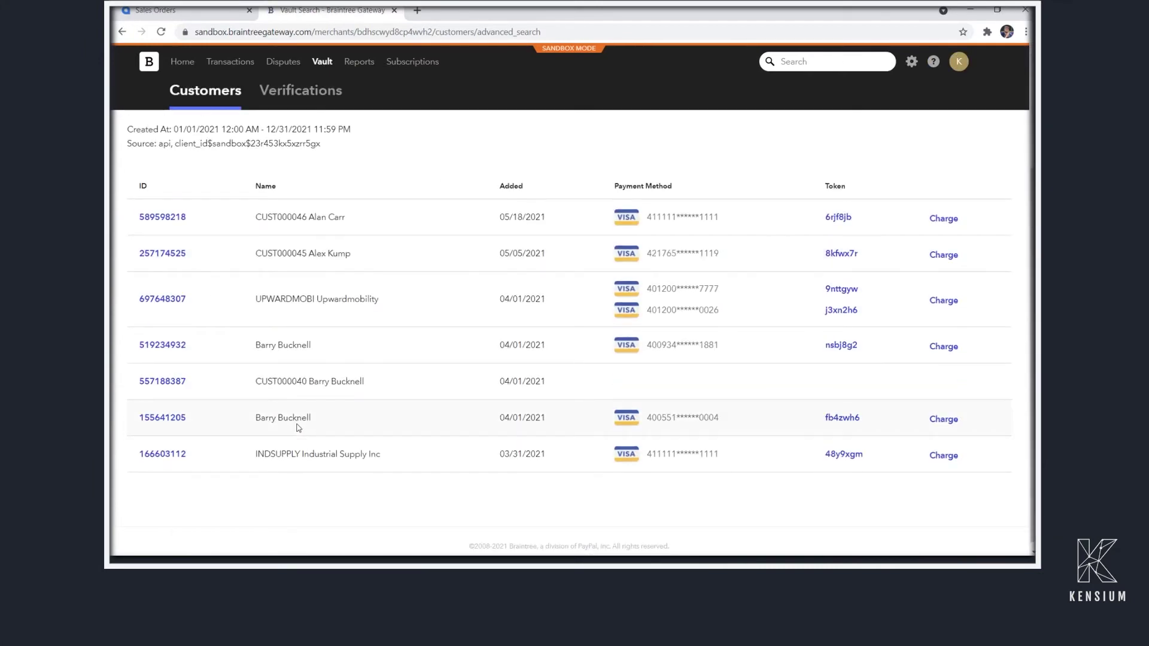
scroll(404, 448, "down", 1)
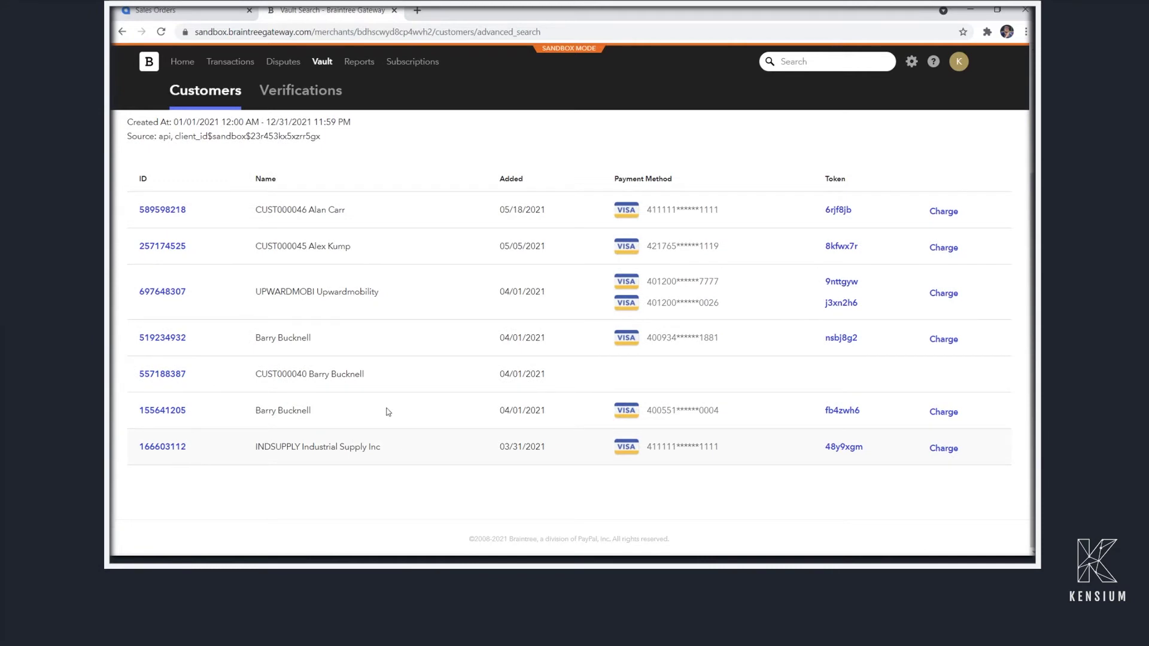
scroll(447, 321, "up", 3)
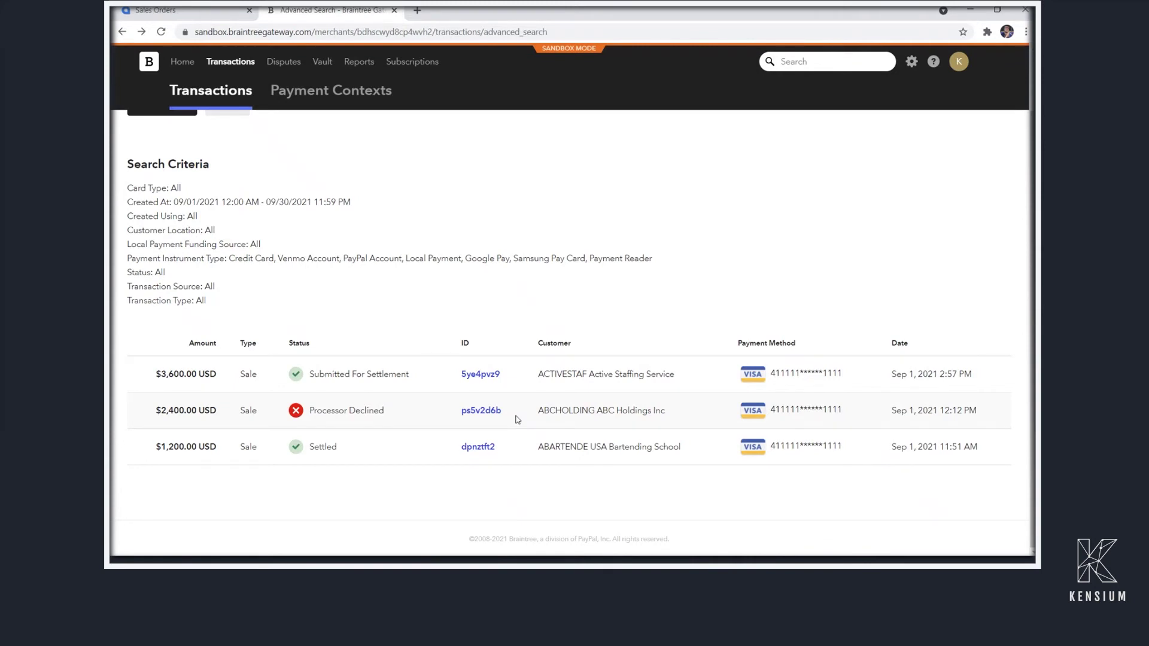
Open the $3,600.00 sale's transaction detail from the search results
left_click(483, 379)
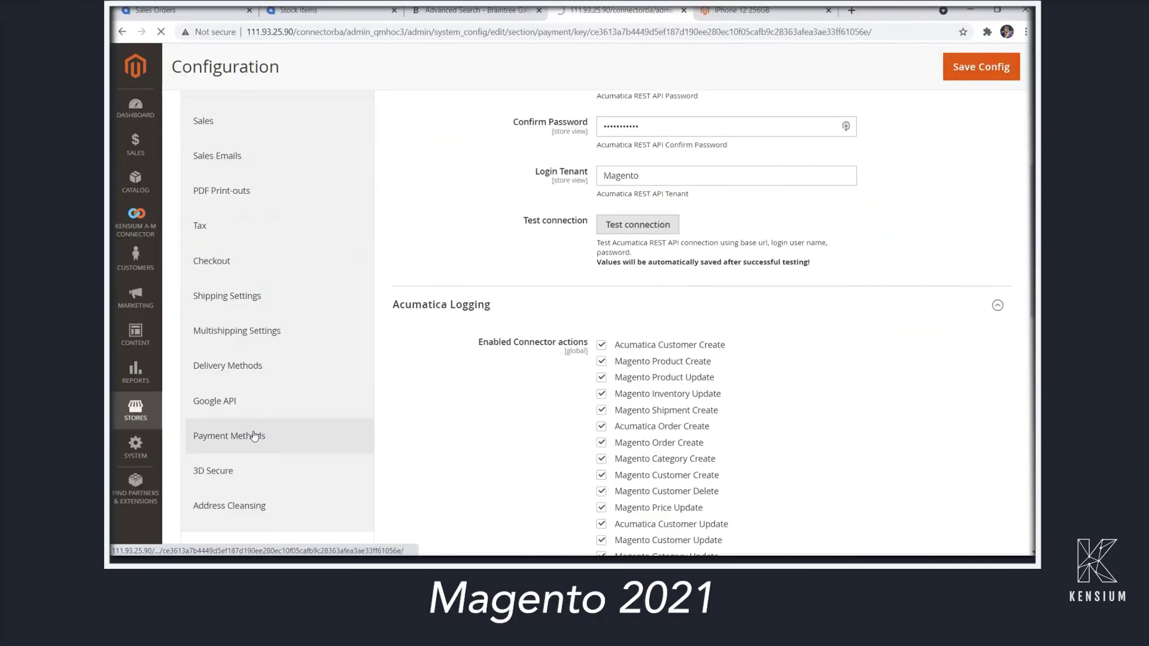
Expand Braintree under Payment Methods and validate its Sandbox API credentials
left_click(257, 439)
left_click(670, 313)
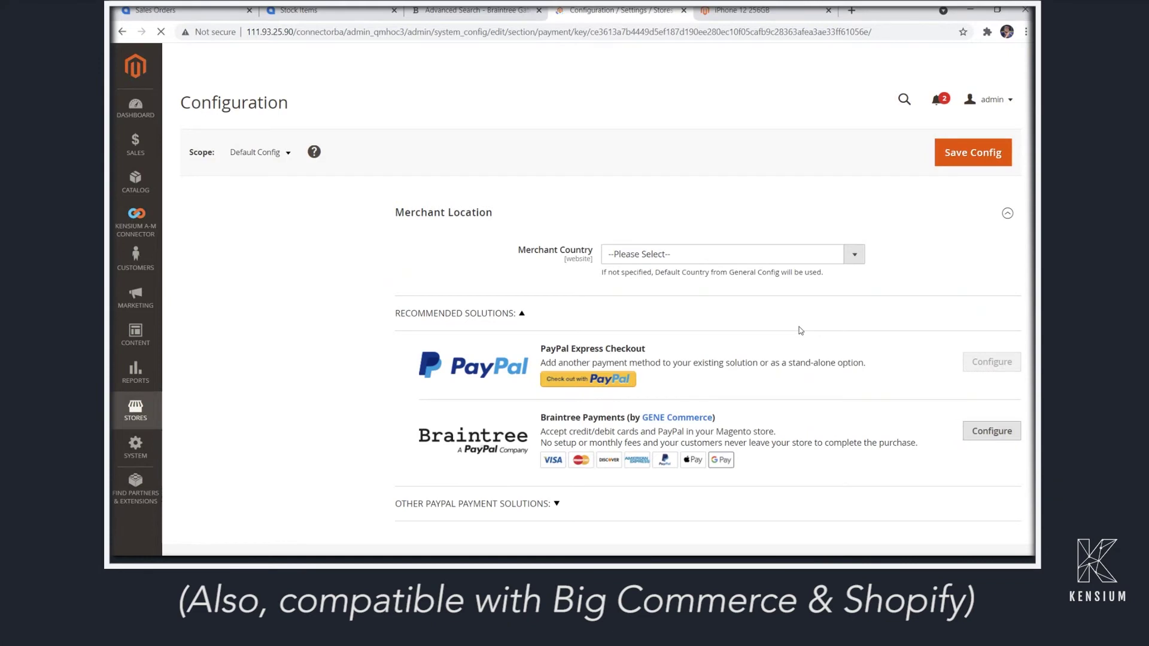
scroll(799, 327, "down", 2)
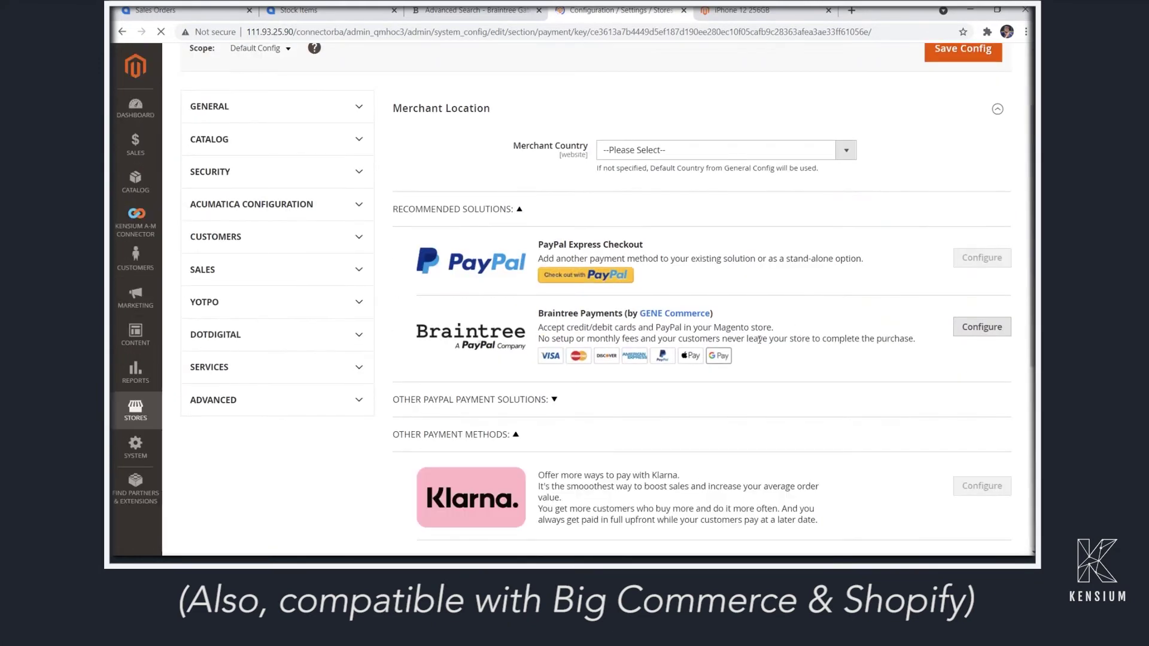
scroll(801, 287, "down", 8)
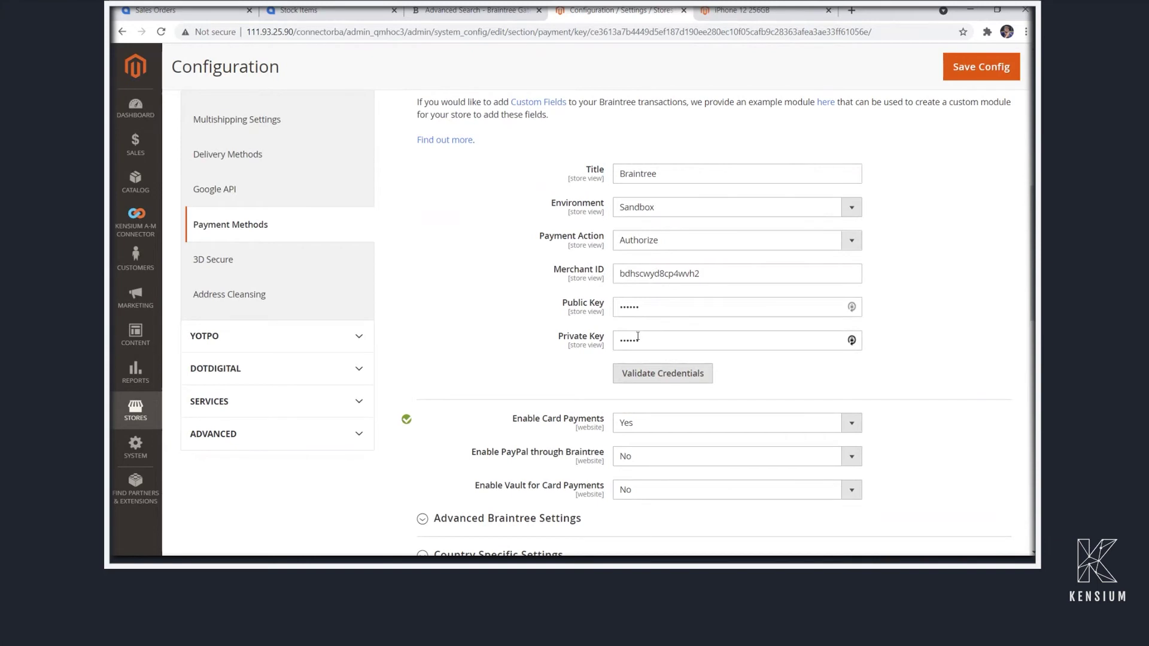
left_click(640, 373)
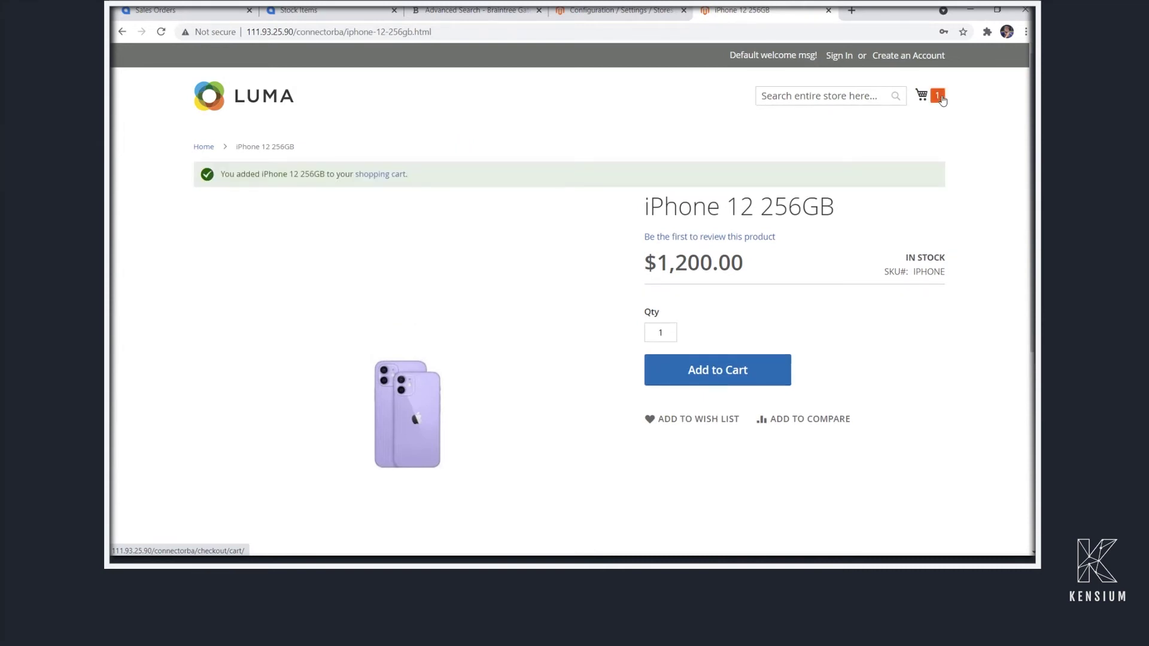
Proceed from the mini cart to checkout and enter the customer's e-mail and full name
left_click(939, 97)
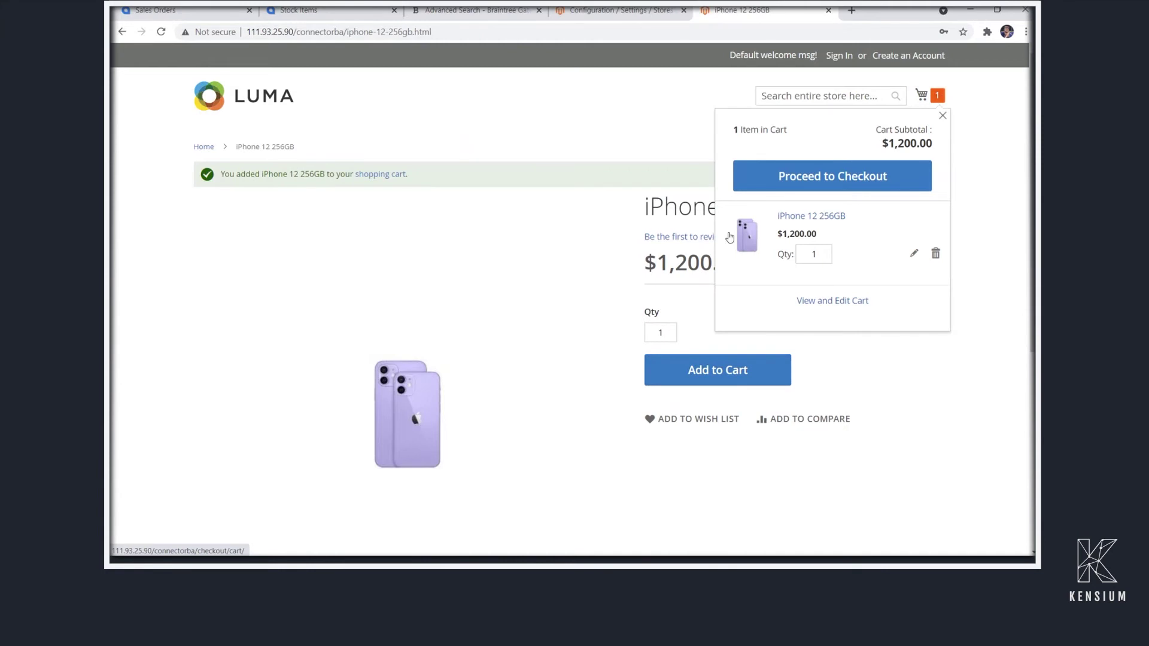
left_click(822, 175)
left_click(328, 229)
key("Down")
key("Return")
key("Tab")
Fill in the customer's company and street address, with Illinois as the state, plus city and zip
key("Tab")
left_click(272, 433)
type("Kensium Pizza")
key("Tab")
type("311 S Wacker Dr")
key("Tab")
type("Suite 440")
scroll(246, 428, "down", 3)
scroll(247, 495, "down", 1)
left_click(247, 416)
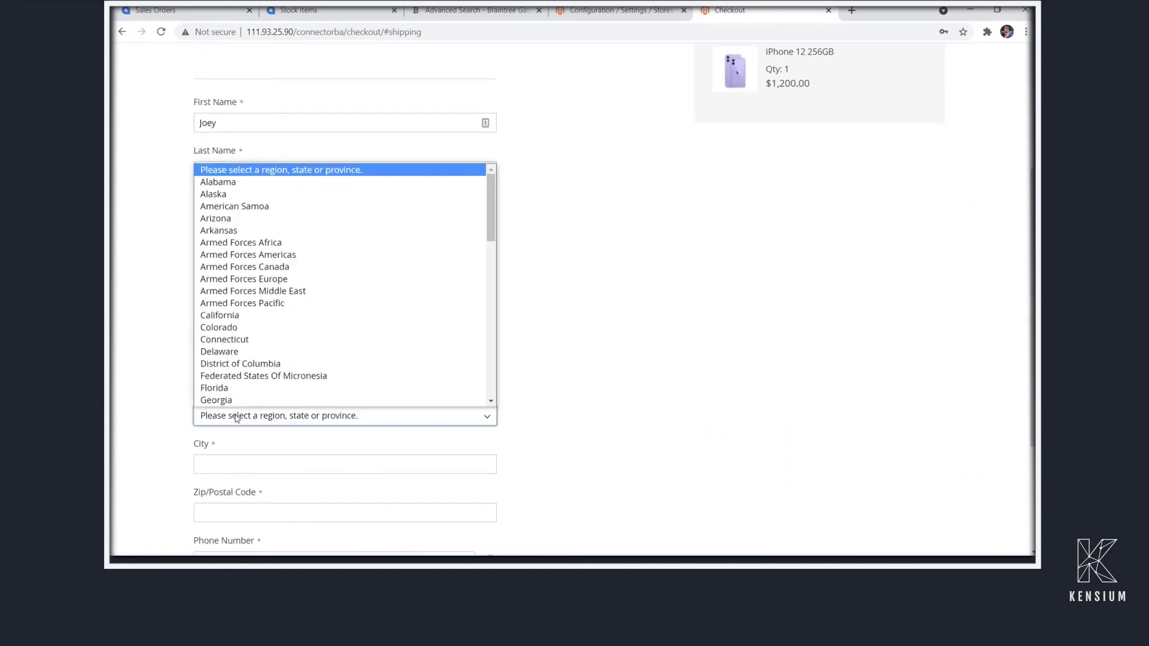
left_click(246, 293)
left_click(249, 464)
type("Chicago")
key("Tab")
type("60606")
left_click(249, 487)
Add the contact phone number, choose Collect from Store shipping and continue to Review & Payments
scroll(250, 487, "down", 3)
key("Tab")
type("3135551212")
scroll(199, 432, "down", 2)
left_click(197, 434)
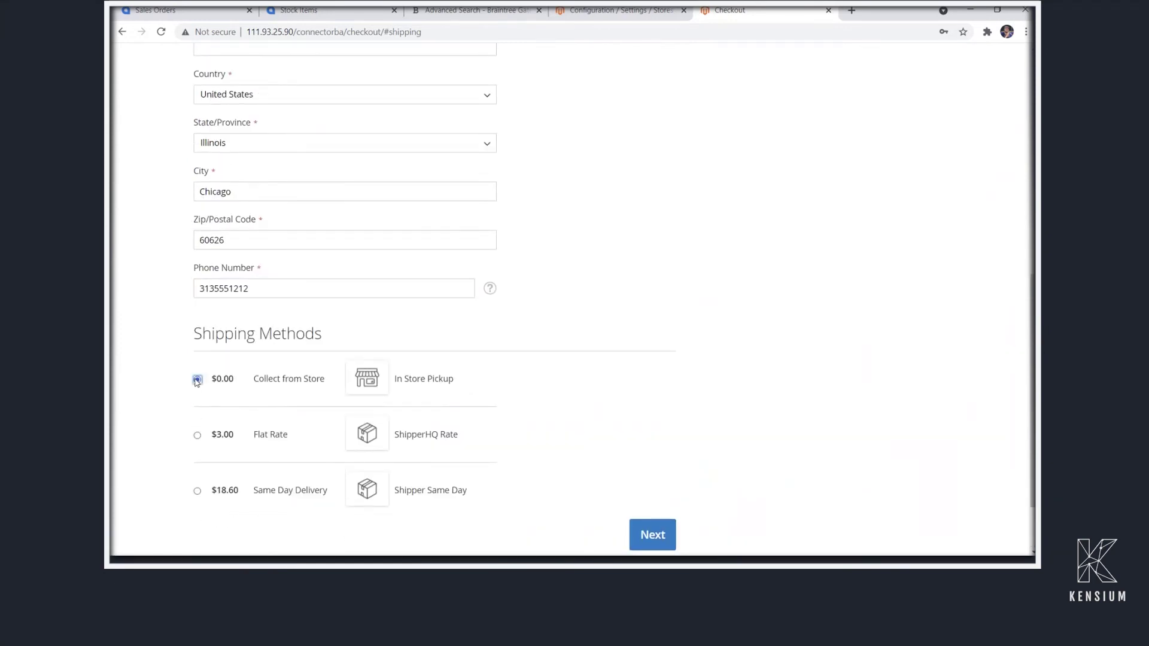
left_click(197, 378)
key("Return")
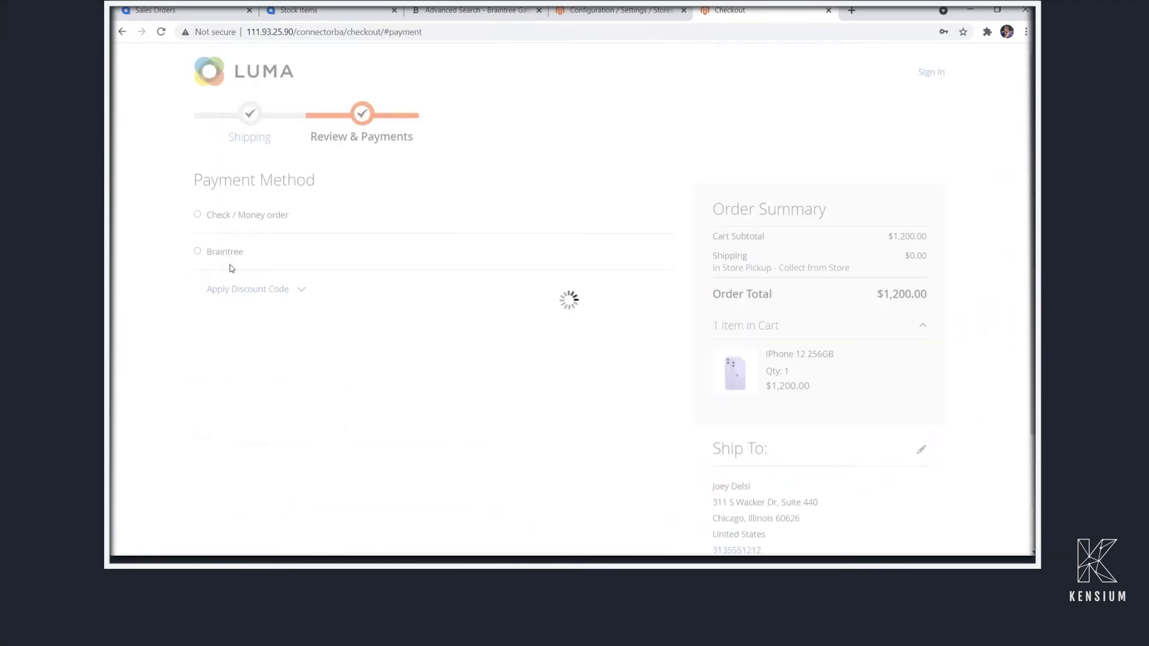
Pay with Braintree using the test Visa card's number, expiry and CVV, and place the $1,200.00 order
left_click(203, 252)
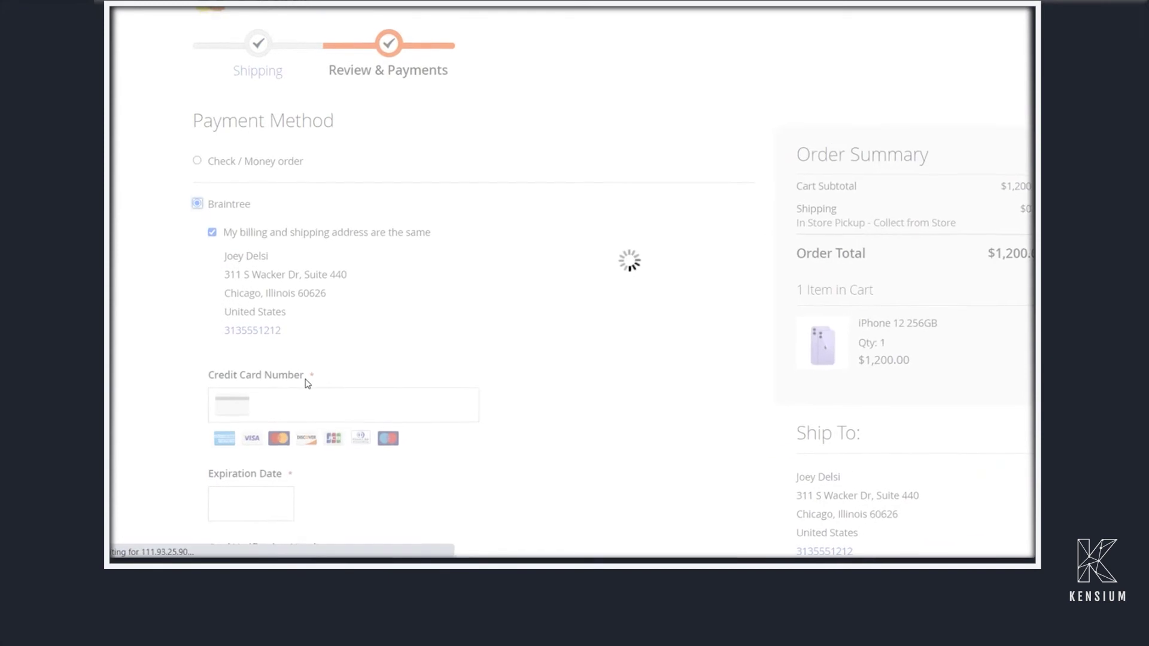
left_click(263, 413)
key("ctrl+v")
scroll(268, 403, "down", 3)
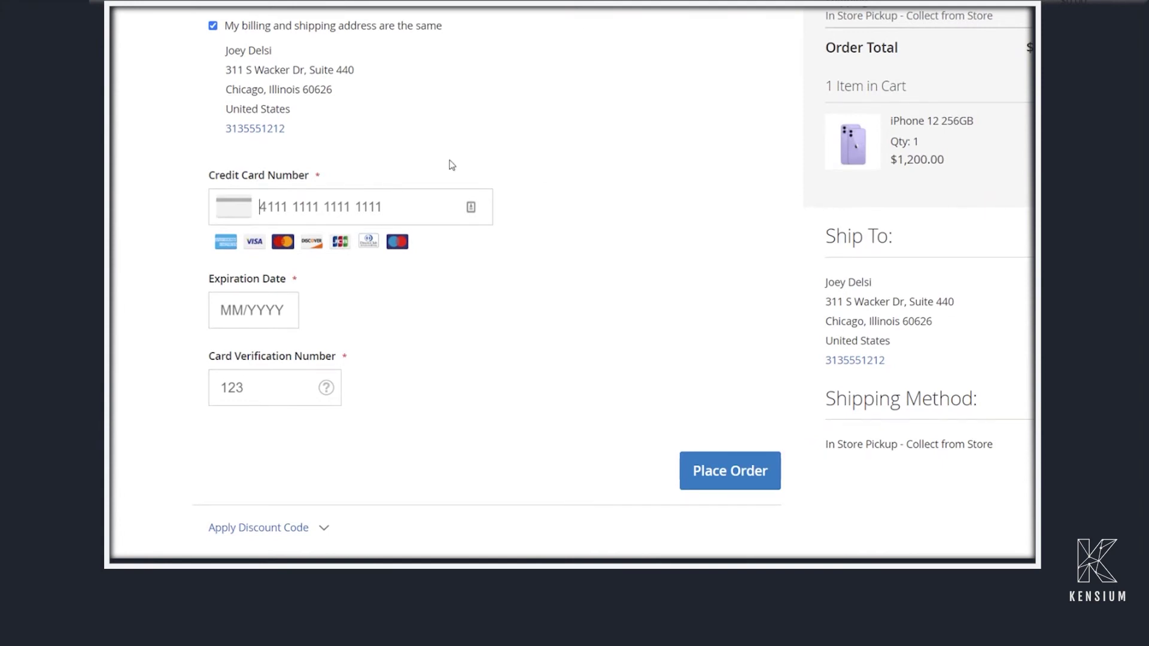
type("4111 1111 1111 1111")
key("Tab")
type("092")
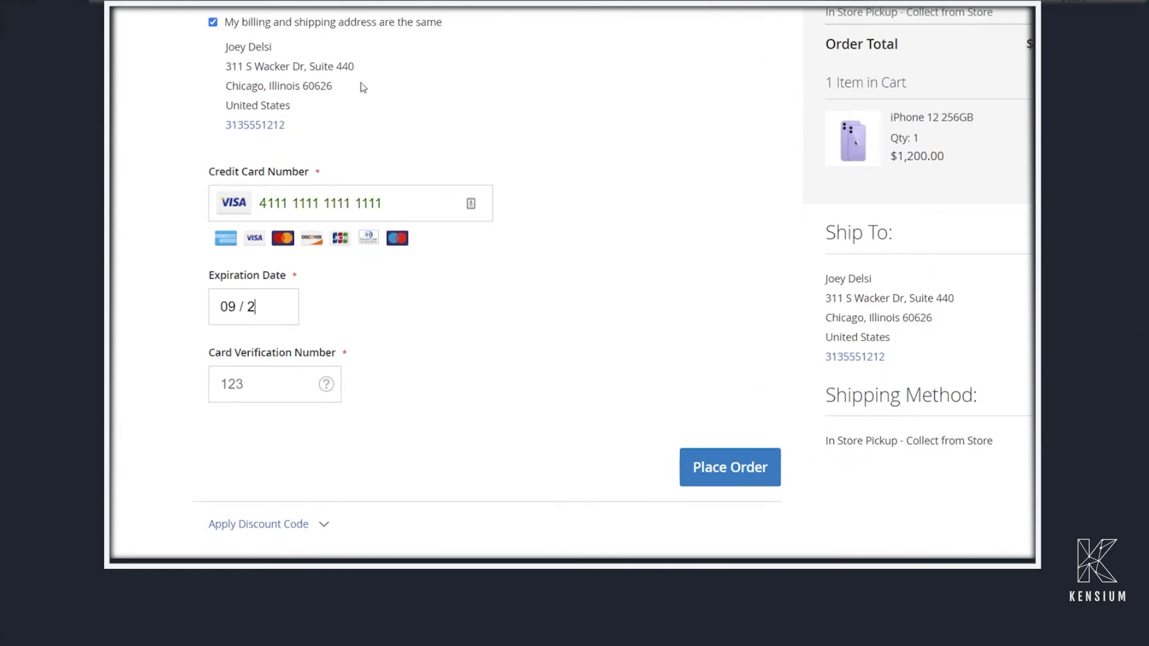
scroll(363, 88, "down", 1)
type("029")
key("Tab")
type("909")
left_click(729, 446)
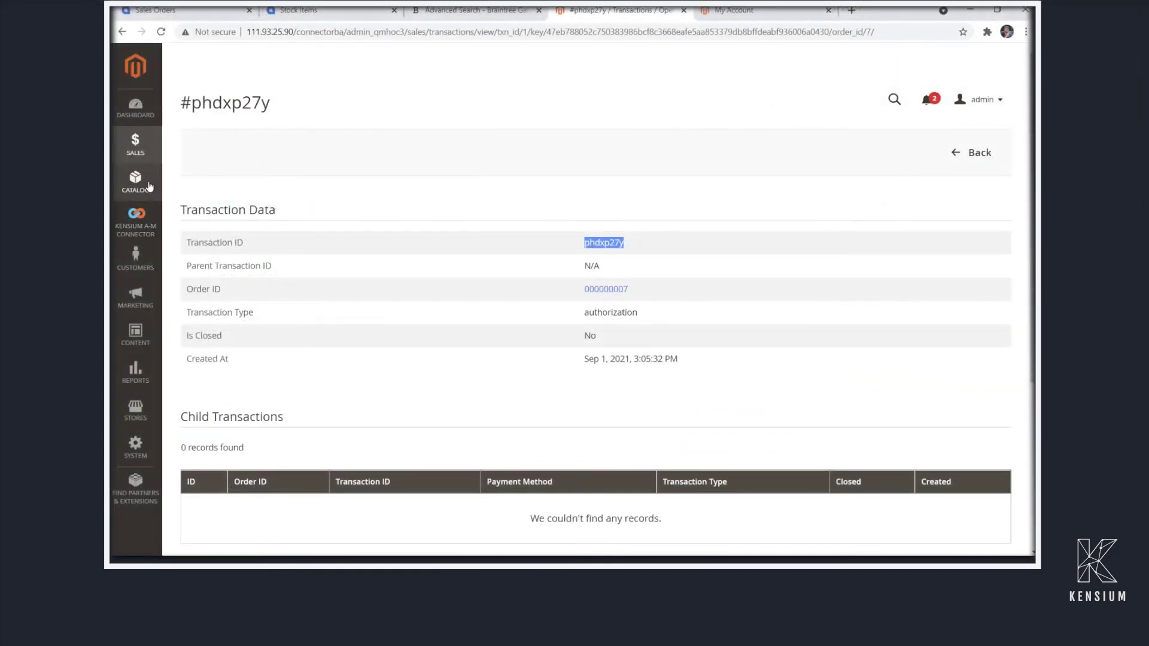
Go to Sales > Orders in the Magento admin sidebar
left_click(135, 182)
left_click(136, 149)
left_click(222, 113)
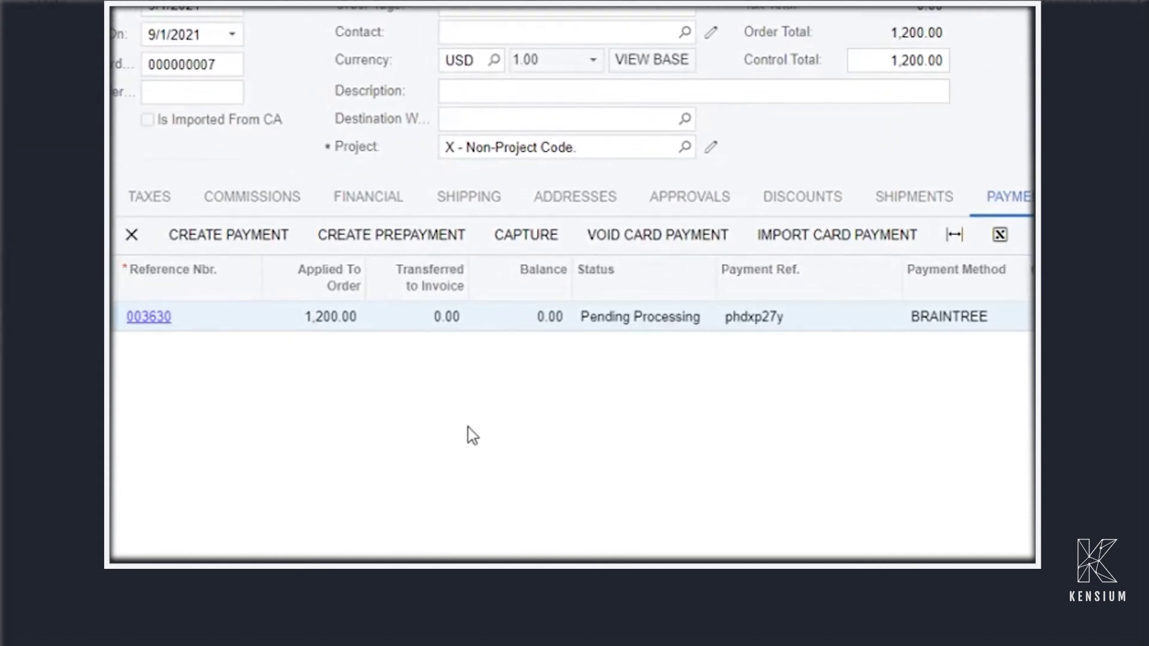
Check the order's Braintree transaction in Magento, then cancel the import and capture the 1,200.00 payment
left_click(833, 254)
key("BackSpace")
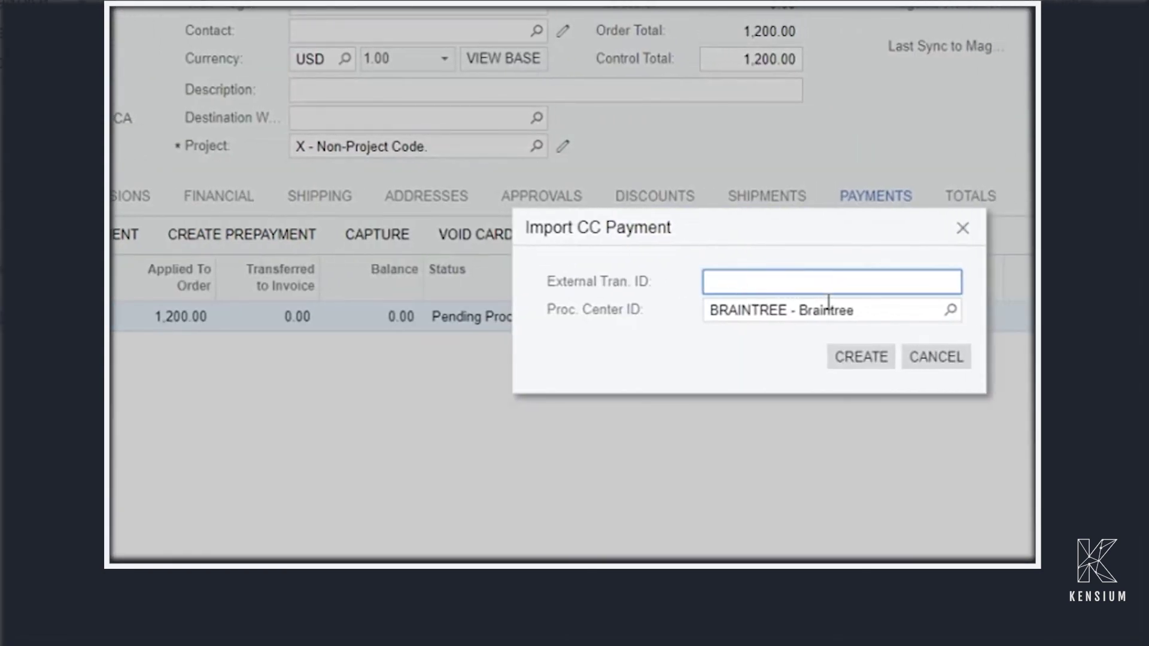
left_click(647, 12)
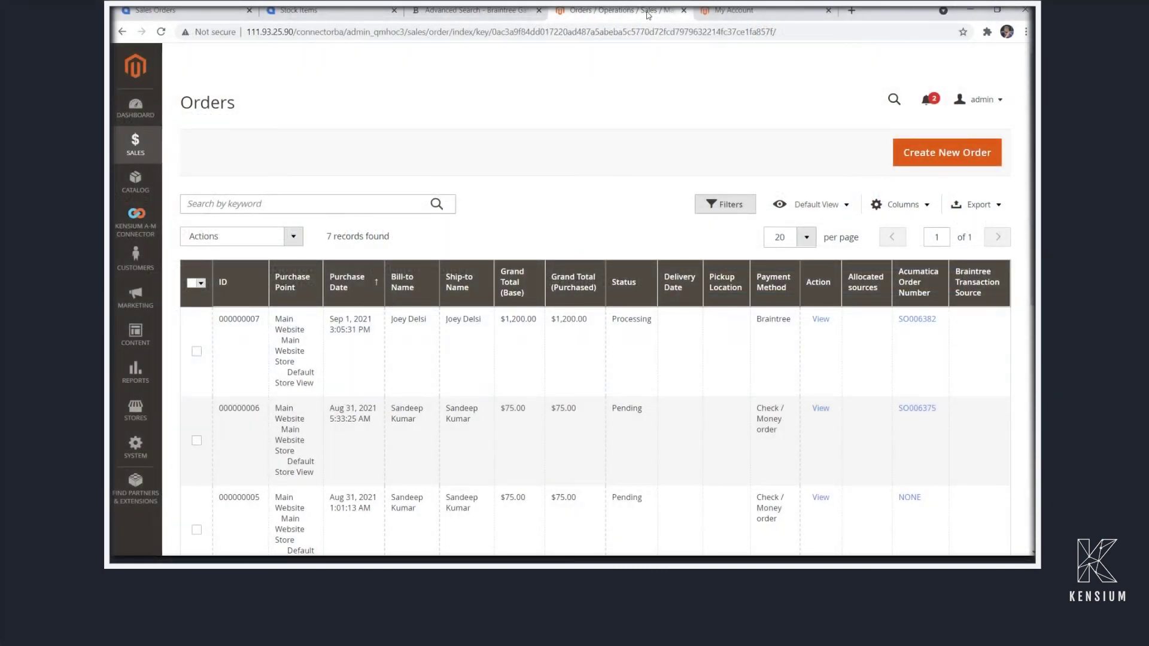
left_click(821, 320)
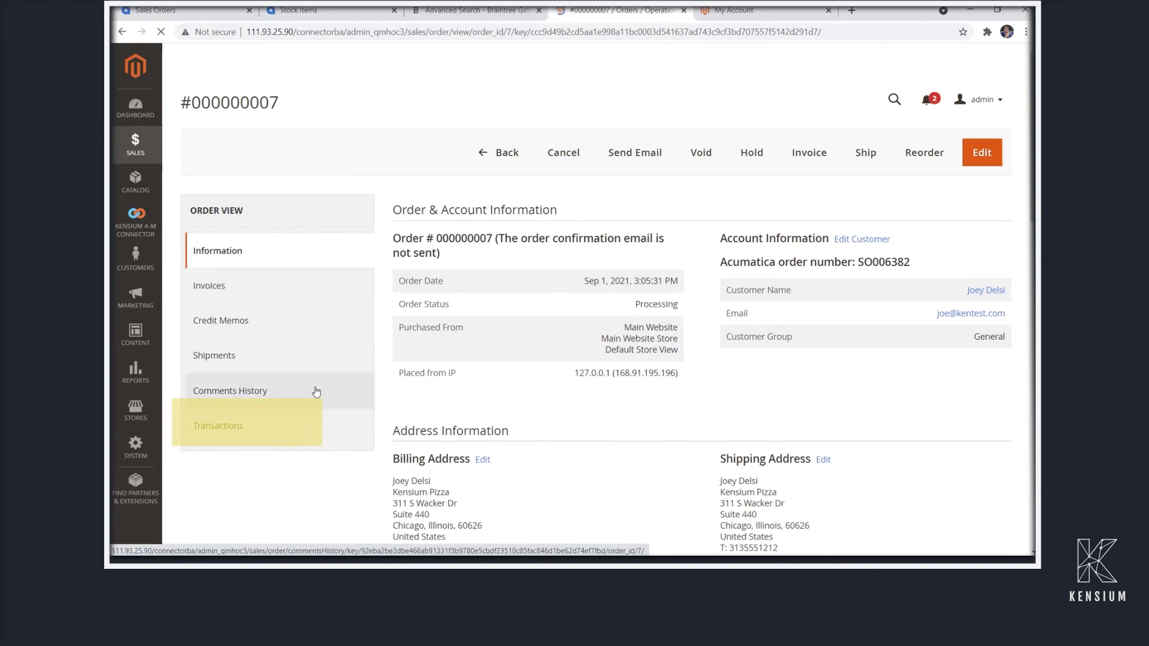
left_click(256, 435)
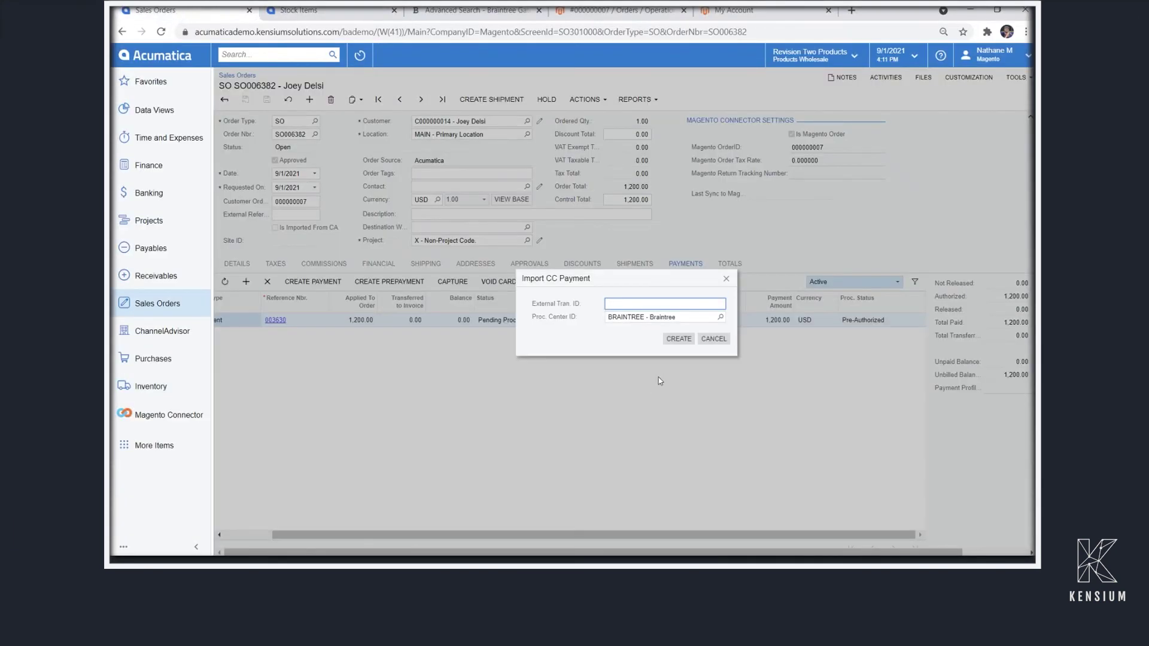
left_click(712, 338)
left_click(450, 286)
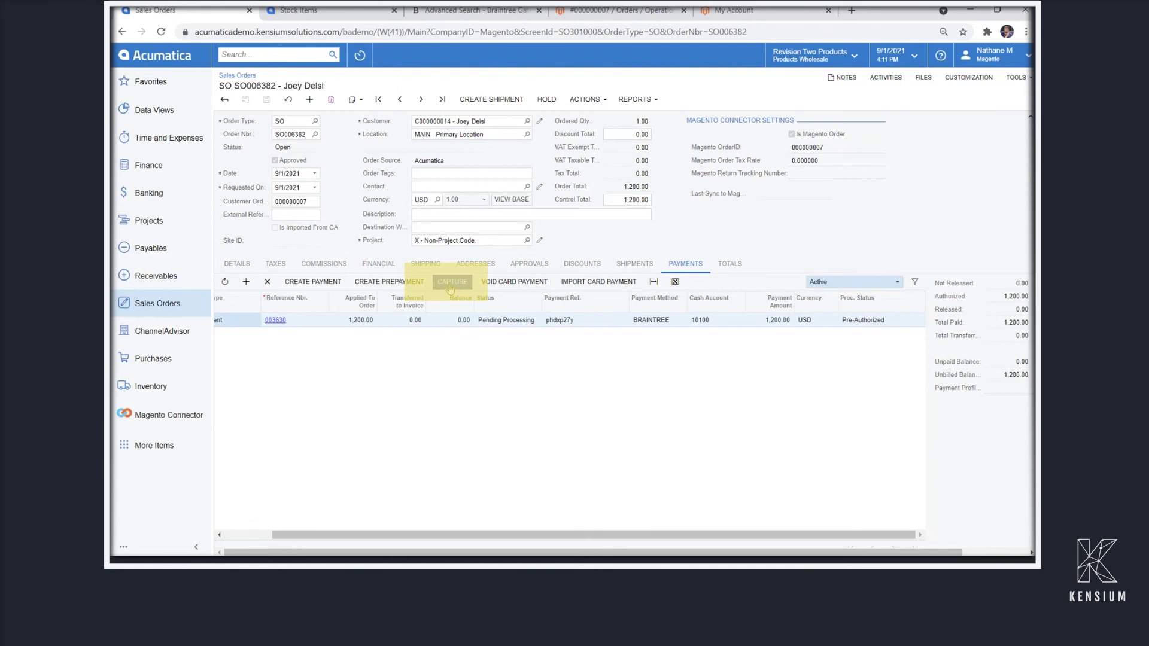
Search transactions in the Braintree sandbox and open the new $1,200.00 sale
key("ctrl+3")
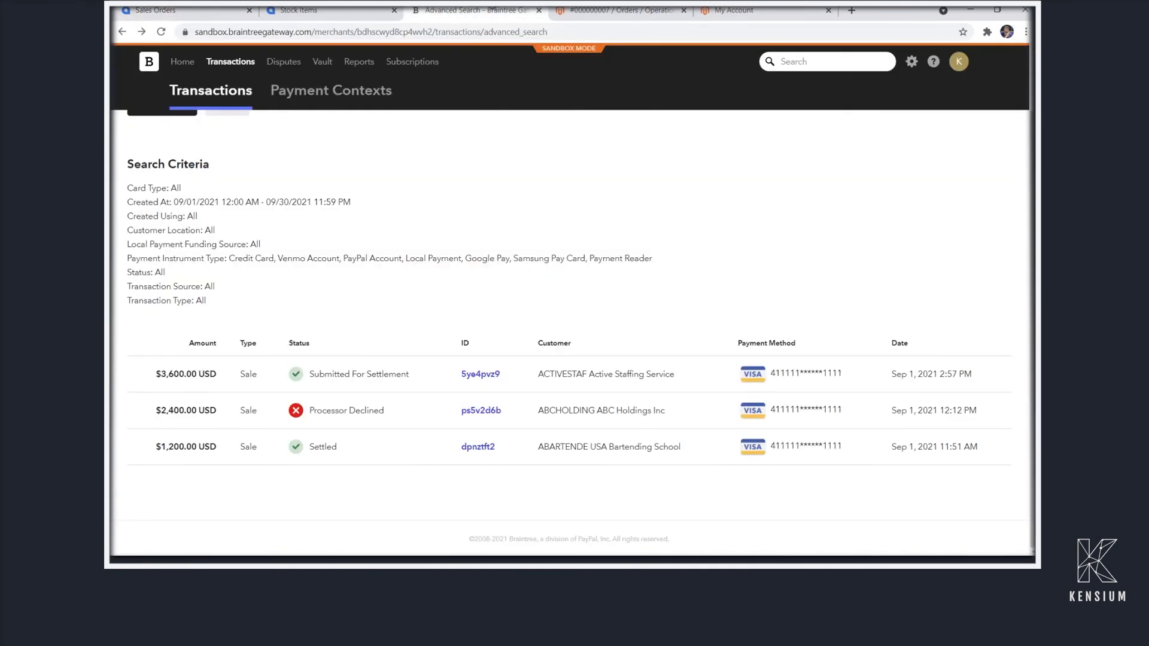
left_click(233, 62)
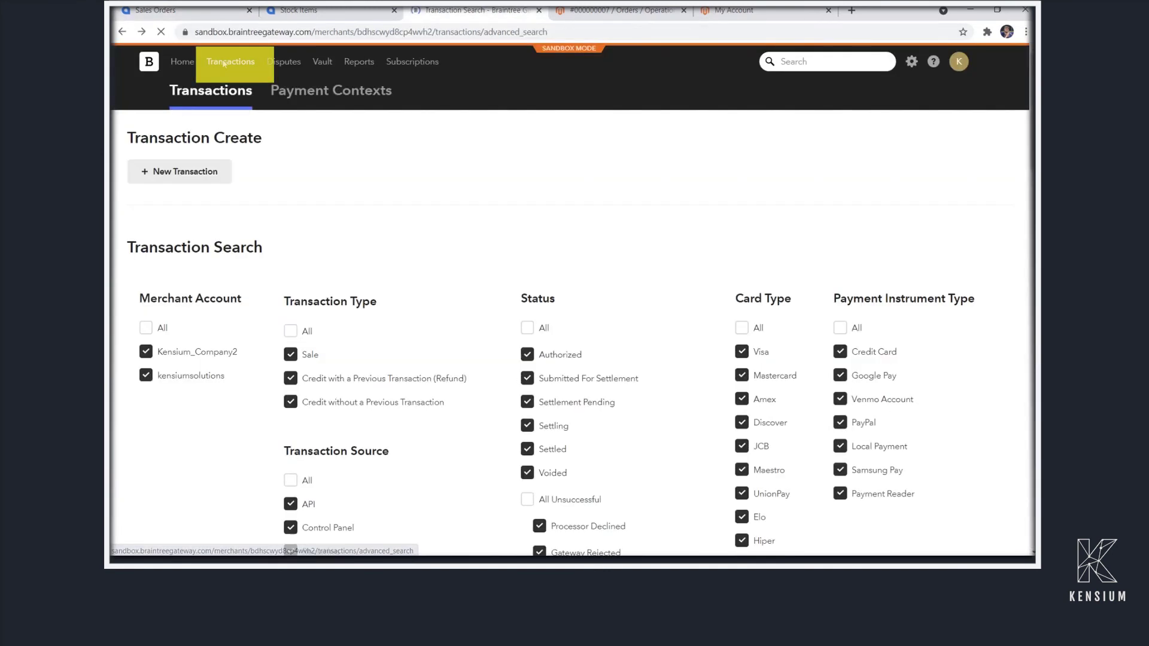
scroll(382, 401, "down", 15)
left_click(166, 442)
scroll(419, 399, "down", 1)
scroll(419, 399, "down", 2)
left_click(517, 353)
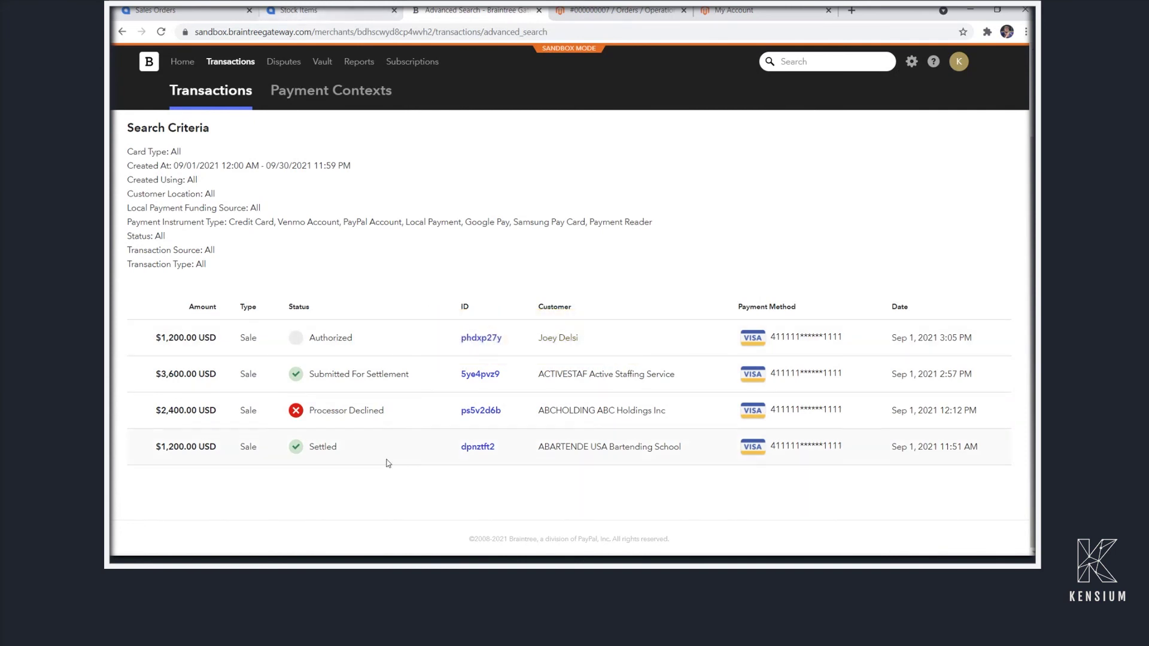
Scroll through transaction phdxp27y's details to confirm its Submitted For Settlement status
scroll(388, 461, "up", 2)
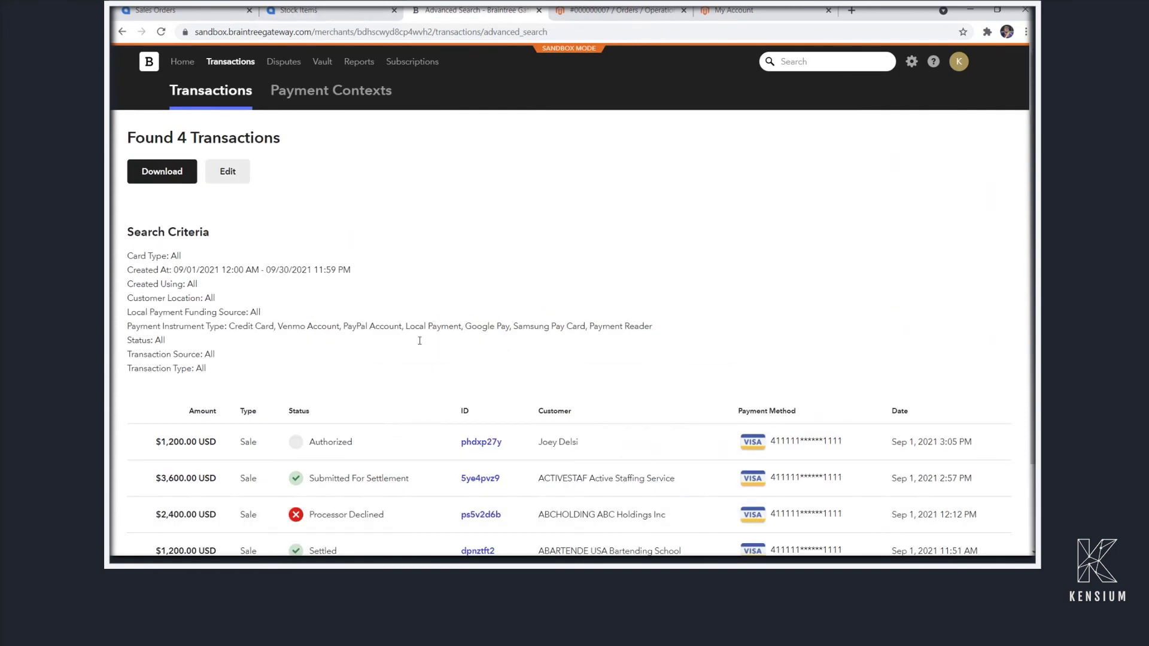
scroll(434, 371, "down", 1)
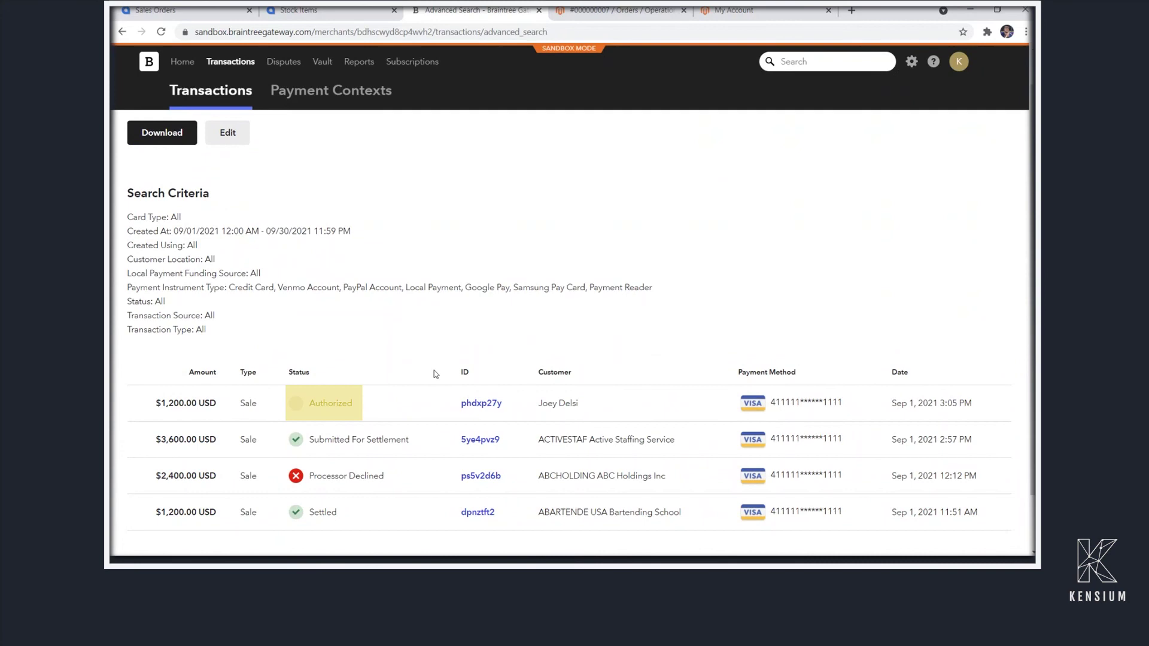
scroll(433, 371, "down", 2)
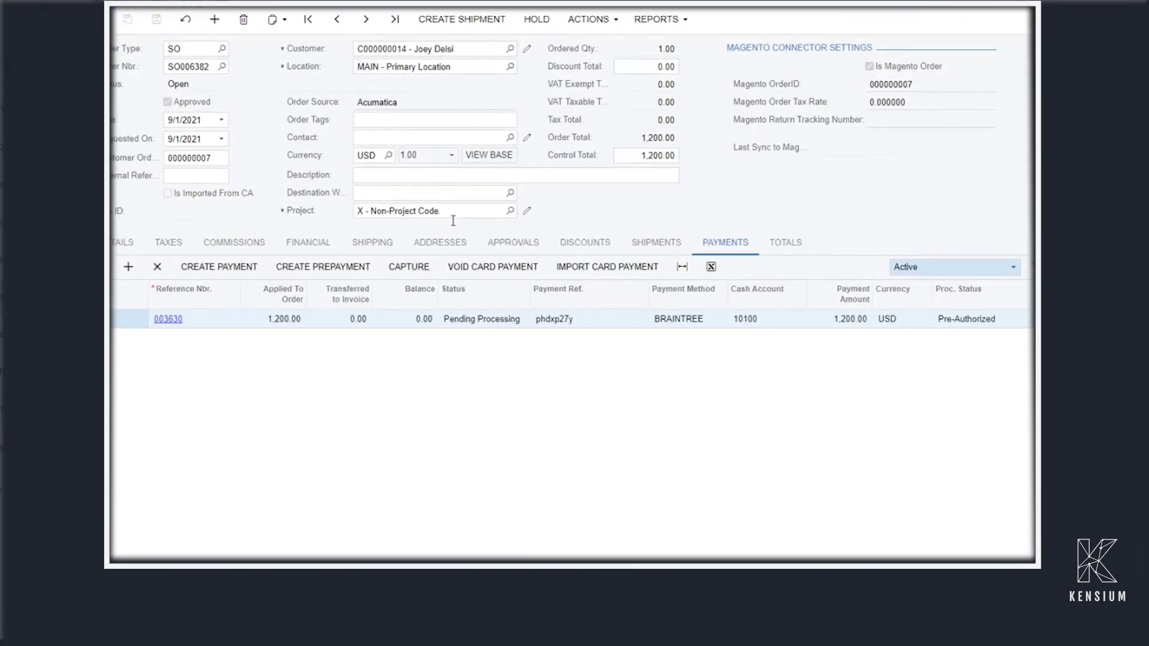
left_click(409, 266)
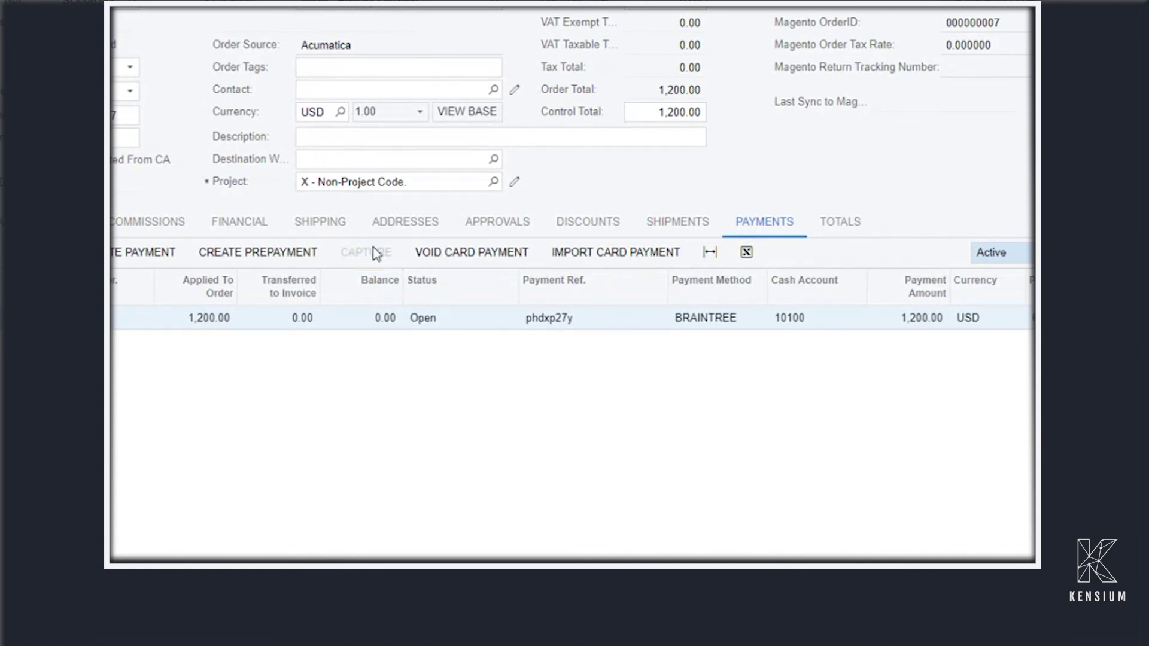
left_click(615, 252)
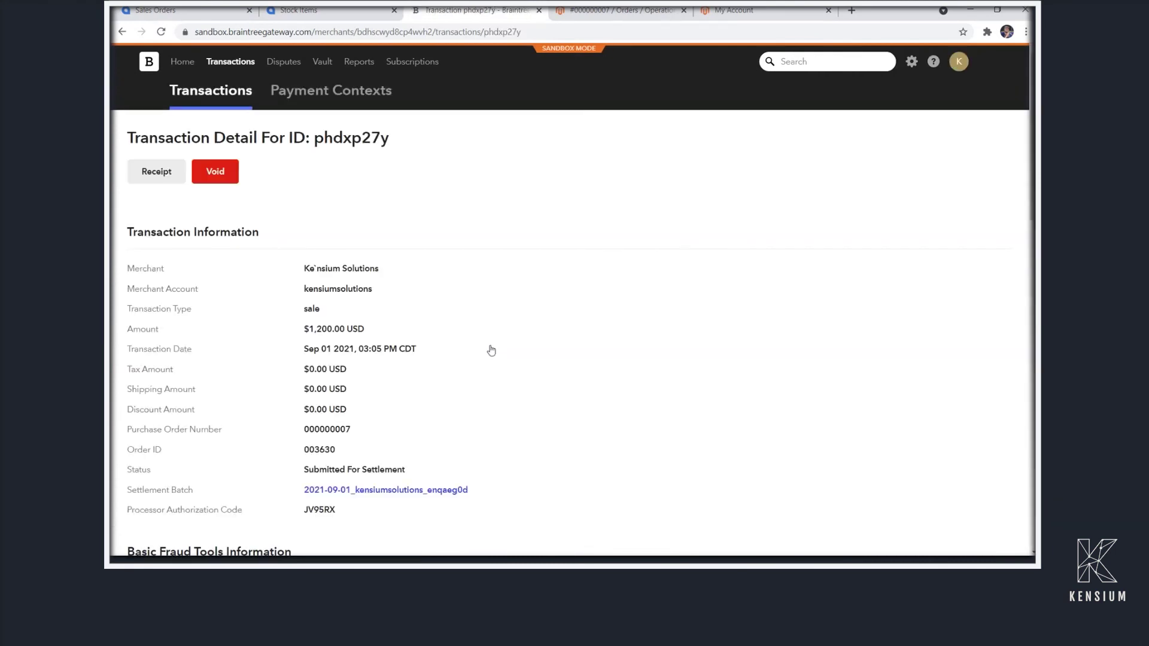
scroll(369, 285, "down", 5)
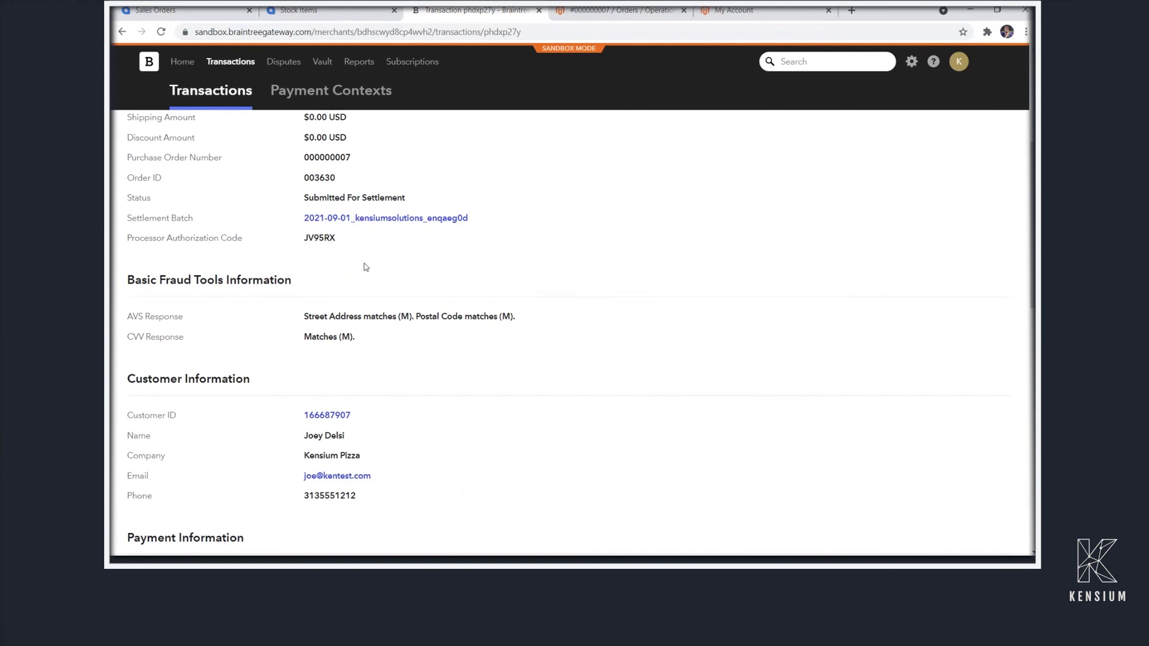